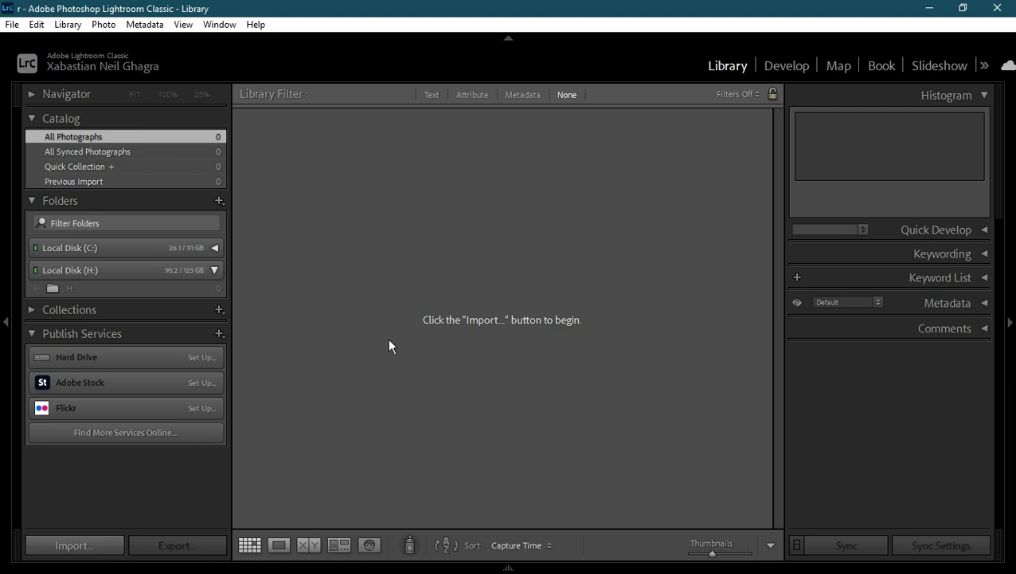
Import only the photo of the man reading a red book from Local Disk (H:), leaving the other photos out.
click(81, 545)
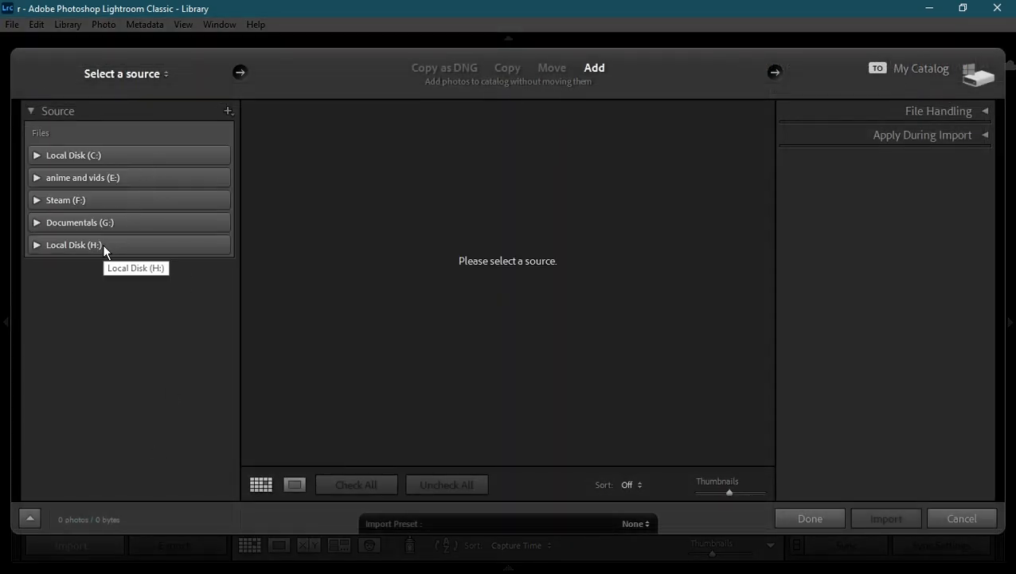
click(103, 244)
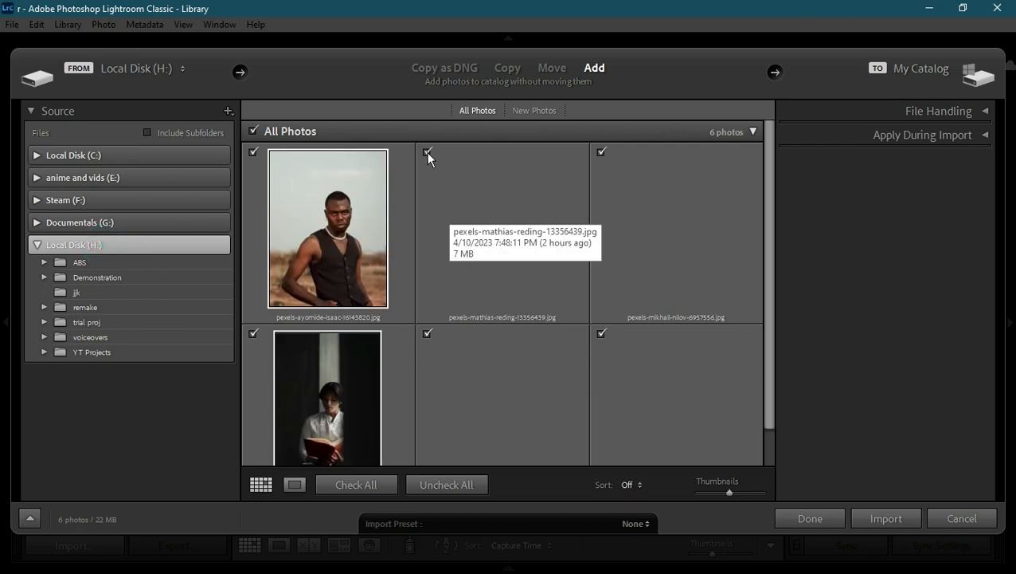
click(434, 484)
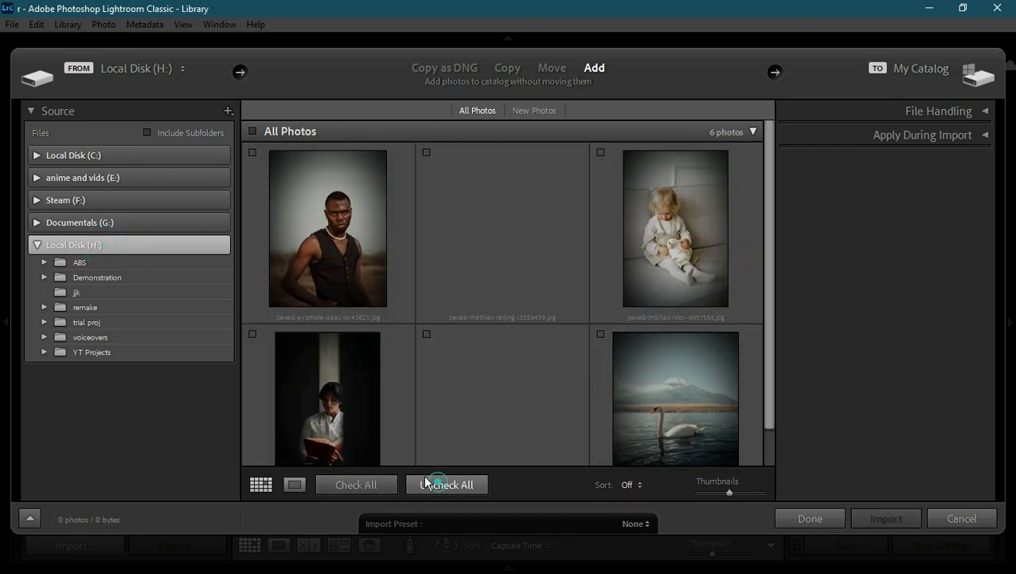
click(255, 333)
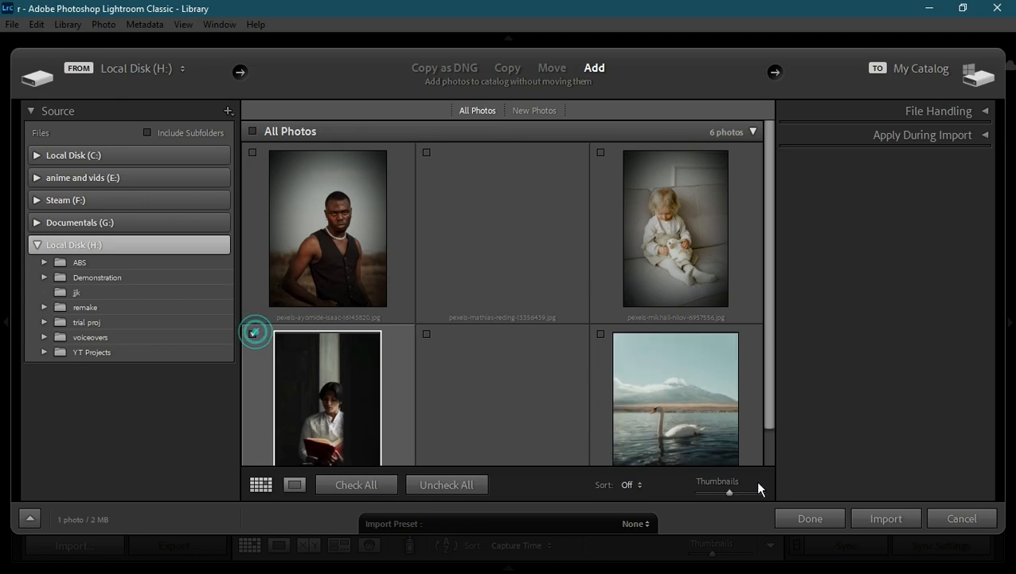
click(883, 519)
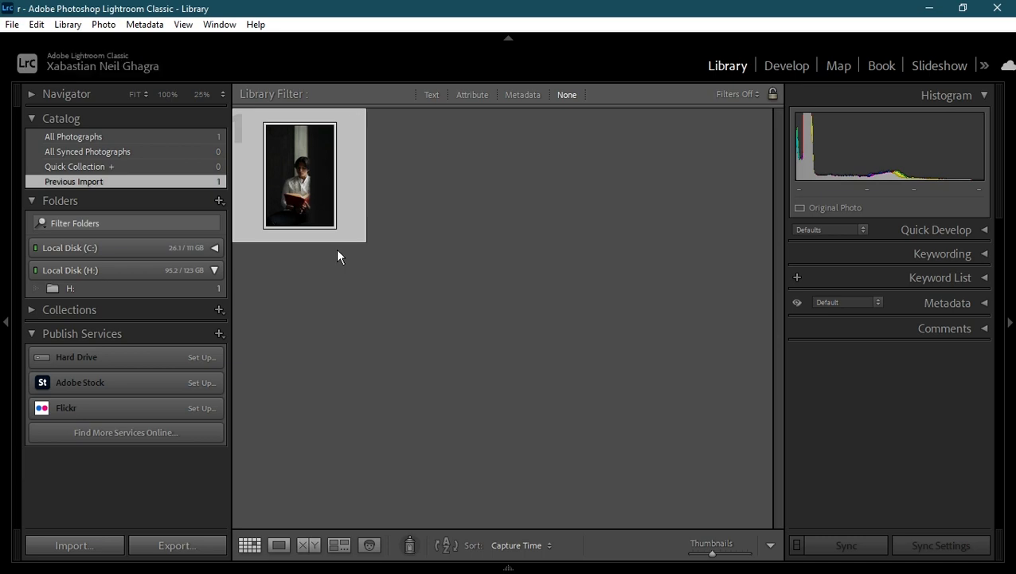
Crop the imported photo in Develop to a tighter portrait frame around the man and his book.
double_click(317, 177)
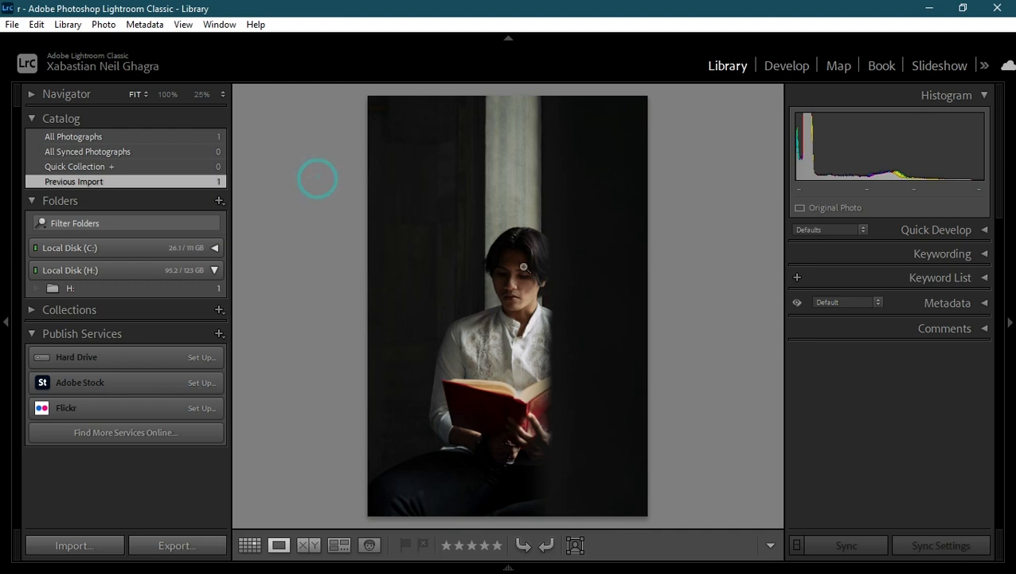
click(793, 75)
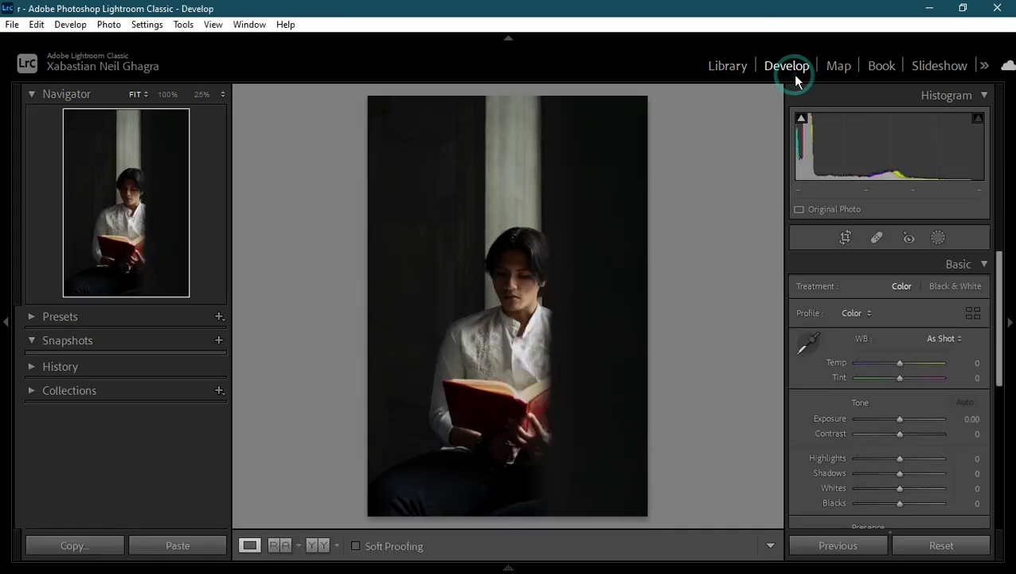
click(846, 236)
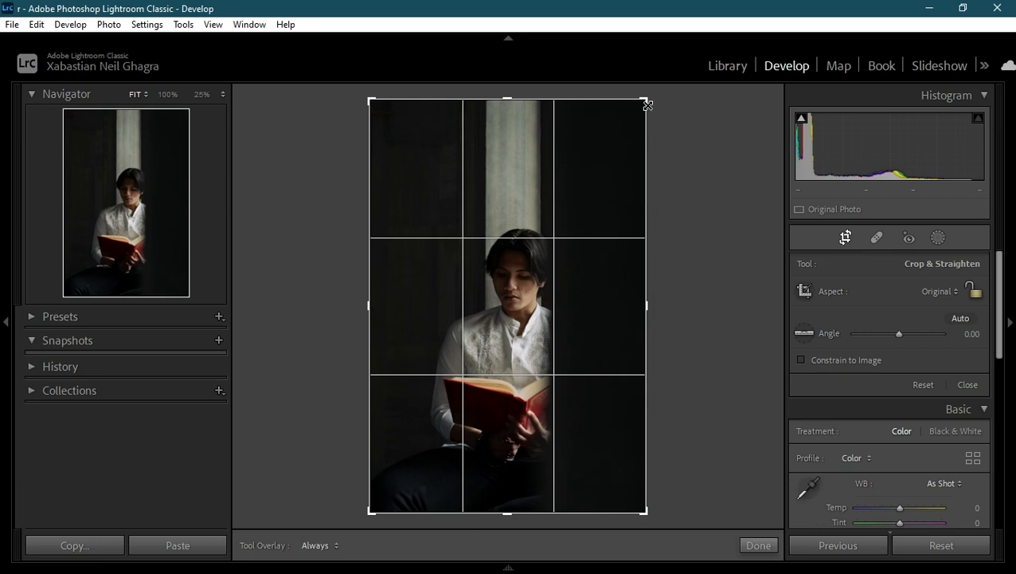
drag(648, 104, 672, 160)
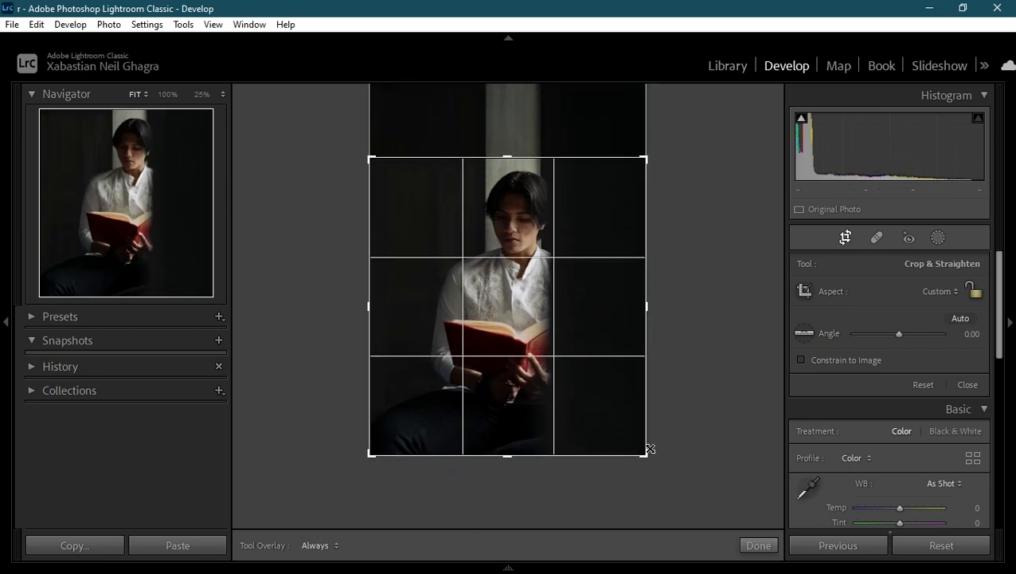
drag(649, 448, 650, 416)
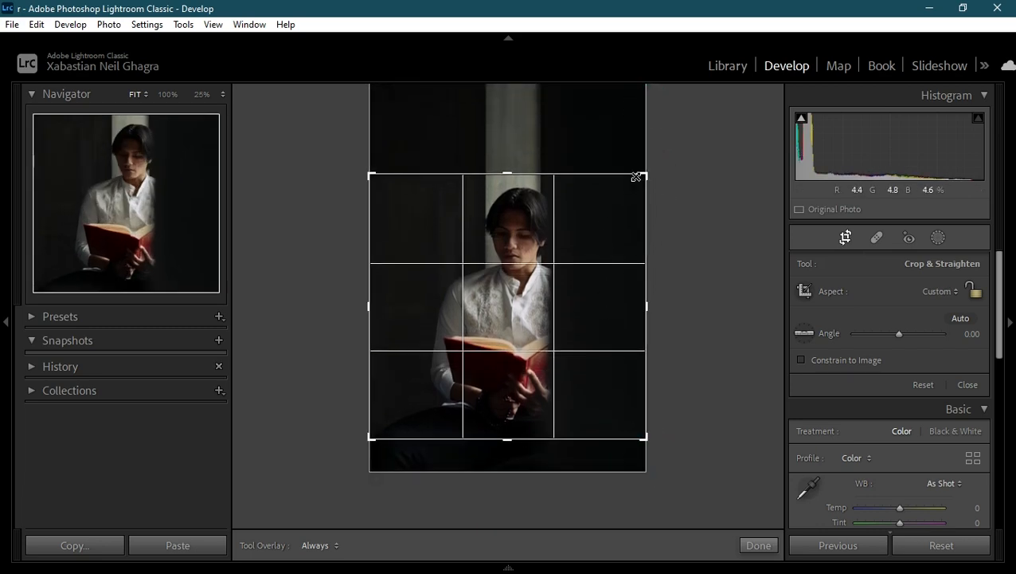
drag(635, 176, 642, 174)
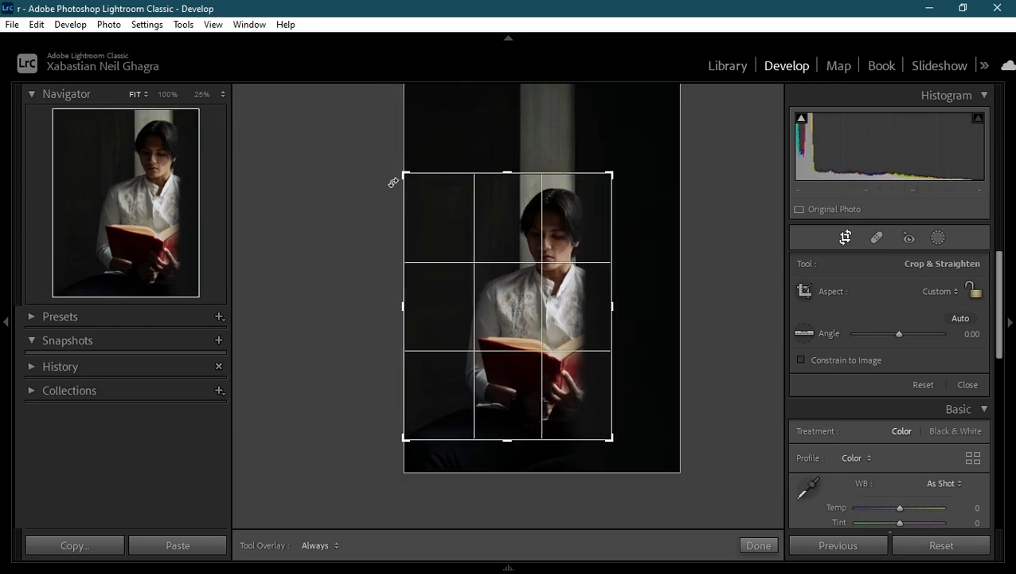
drag(403, 173, 423, 183)
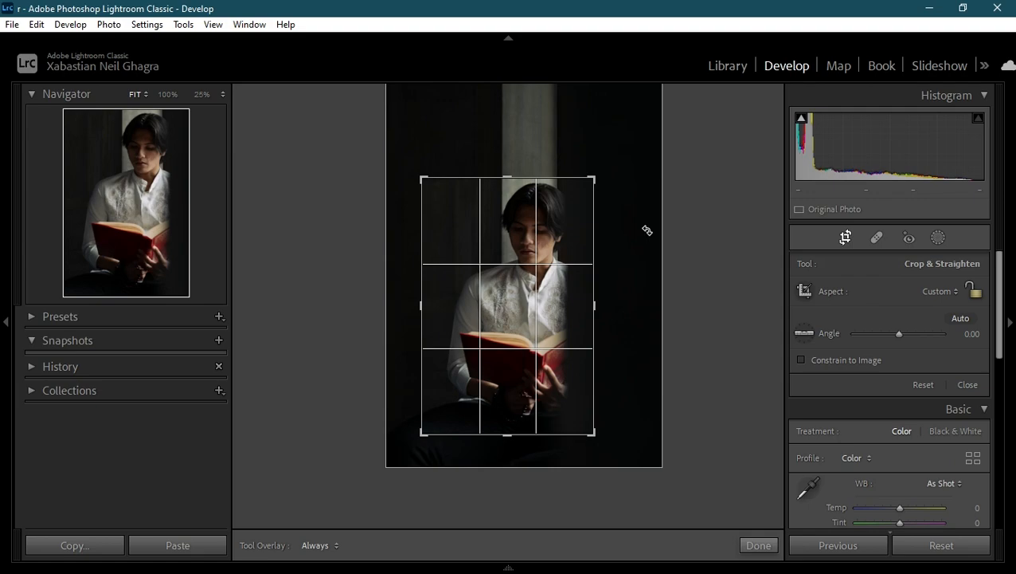
click(756, 546)
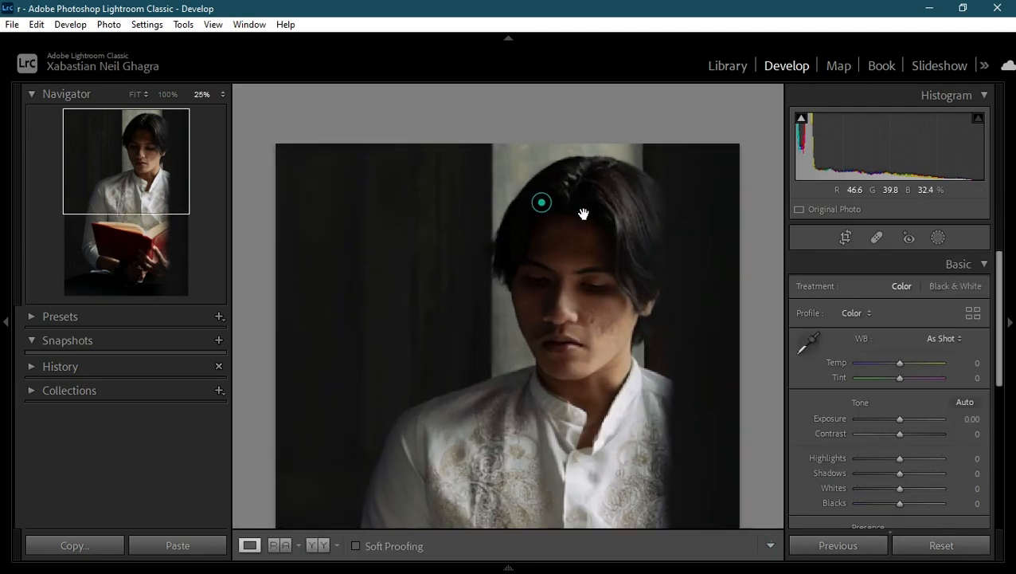
Examine the skin on the man's face up close at 33% and 66% zoom.
click(541, 202)
drag(652, 342, 612, 279)
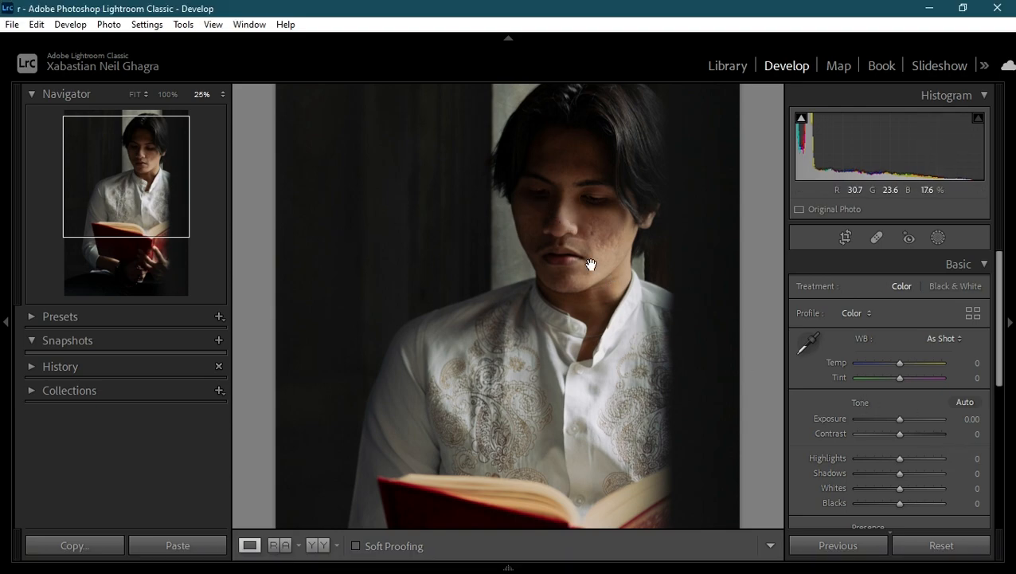
scroll(592, 263, up, 5)
scroll(592, 262, down, 5)
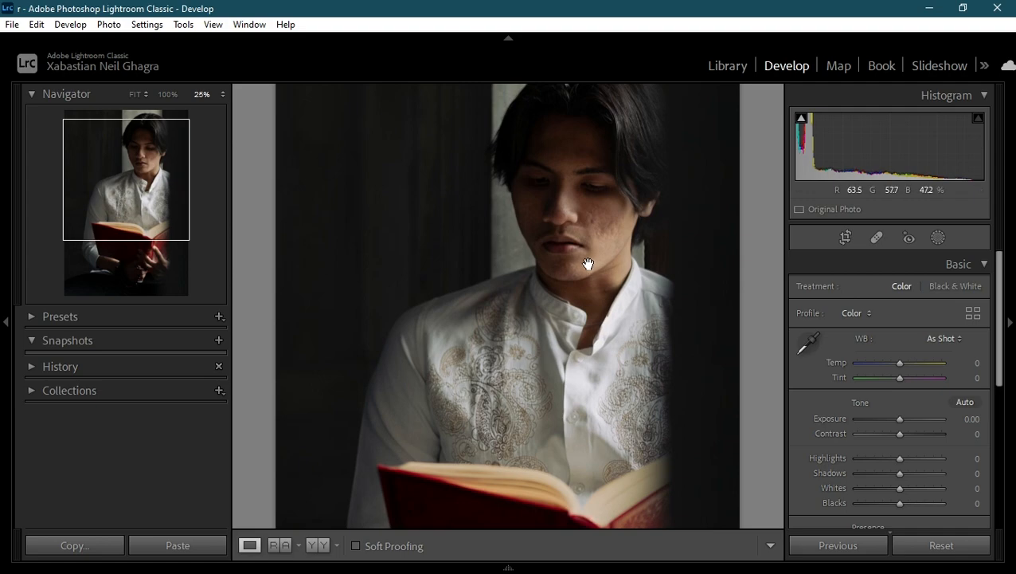
scroll(589, 259, up, 2)
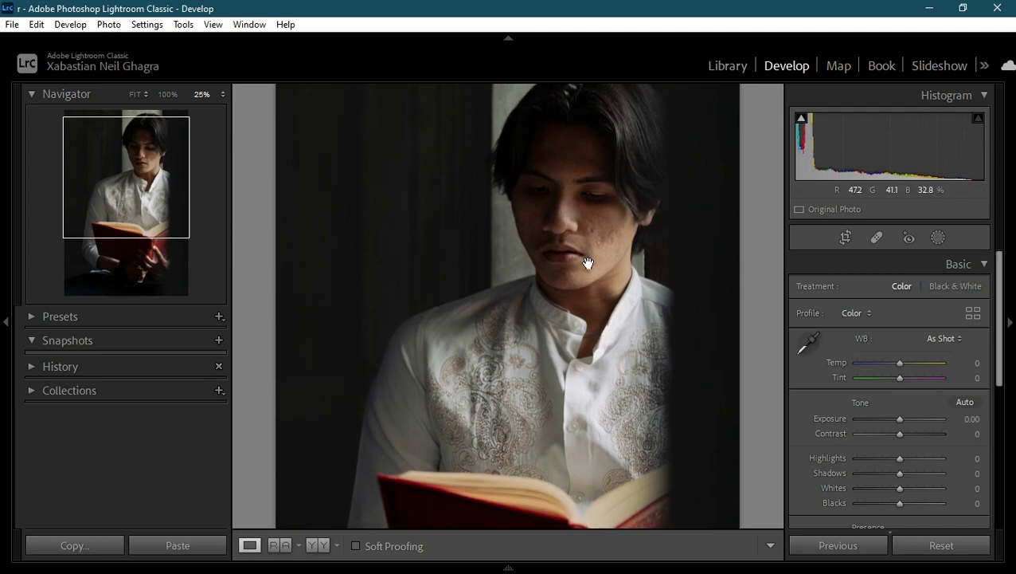
click(223, 94)
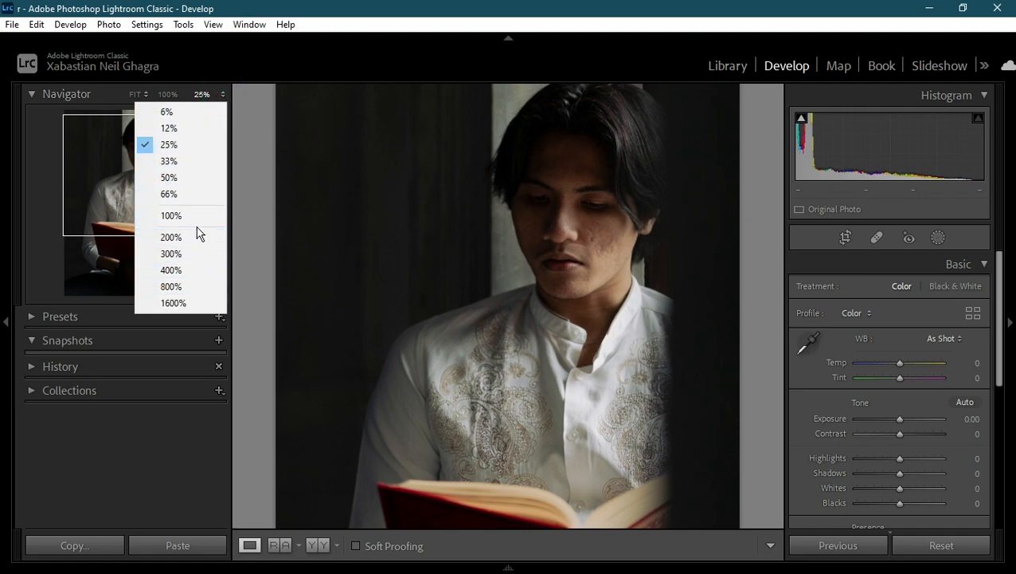
click(178, 161)
drag(440, 206, 513, 266)
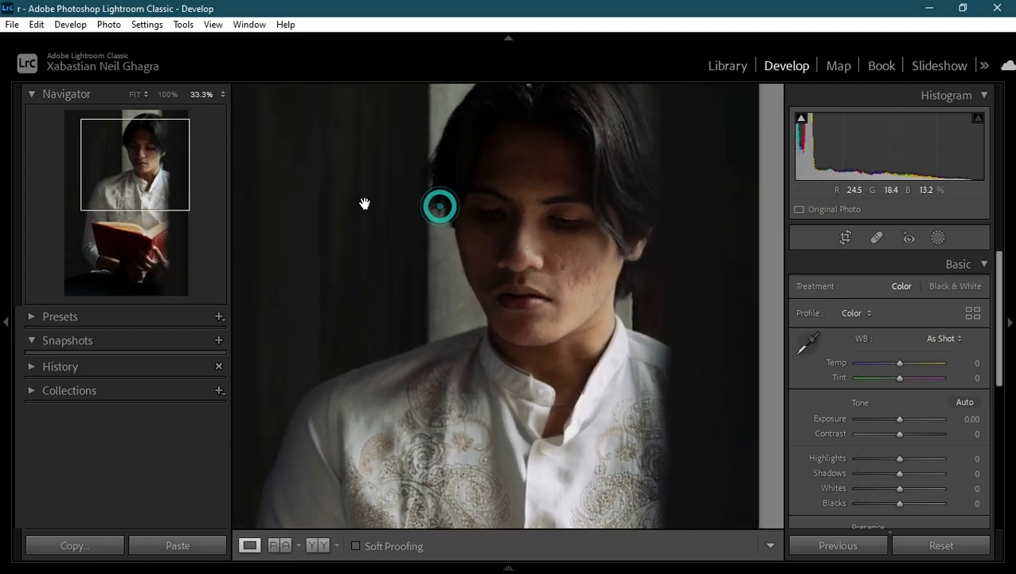
click(223, 94)
click(169, 194)
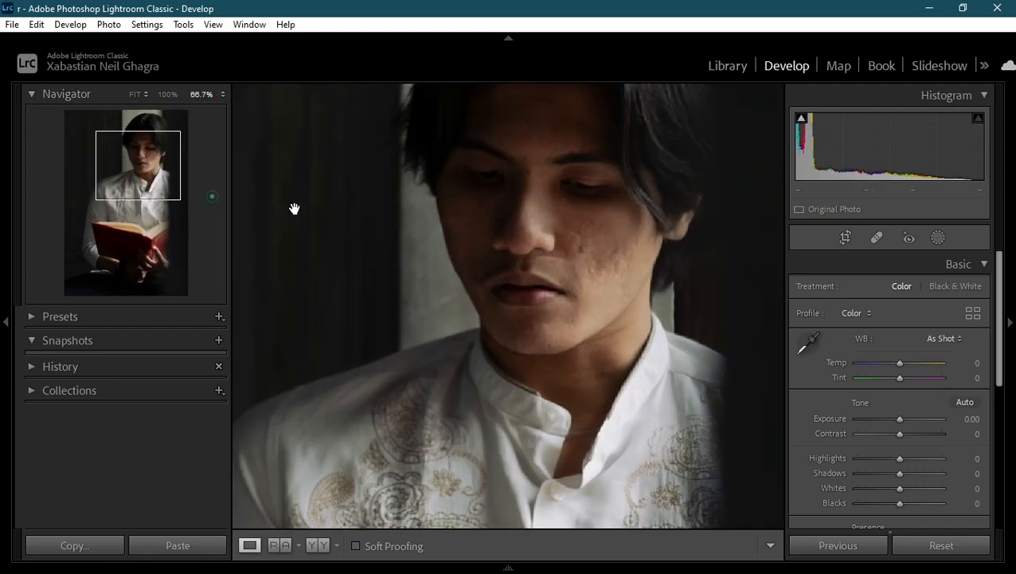
drag(662, 188, 621, 350)
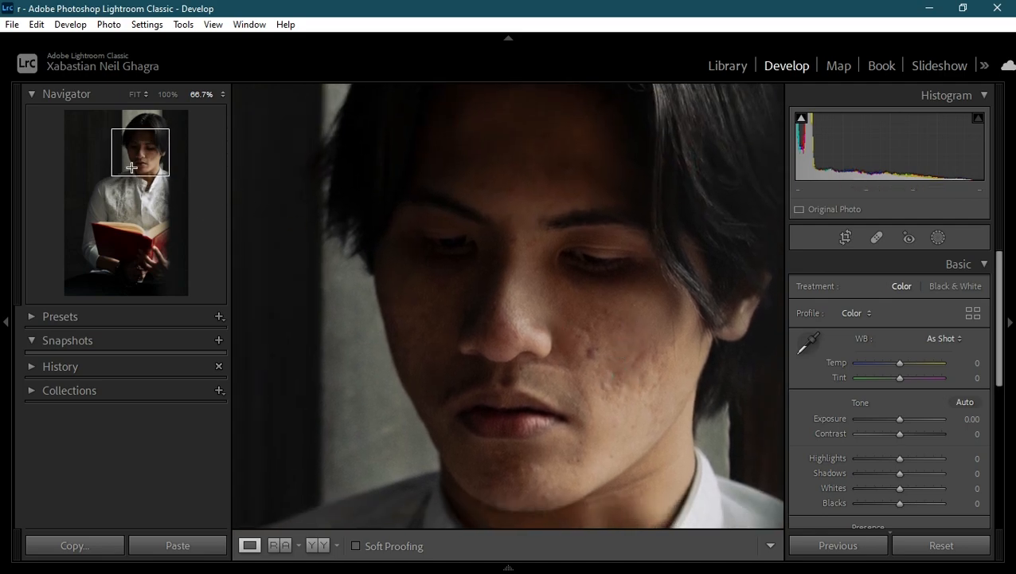
mouse_move(131, 164)
mouse_down()
mouse_move(128, 179)
mouse_move(131, 136)
mouse_move(143, 152)
mouse_up()
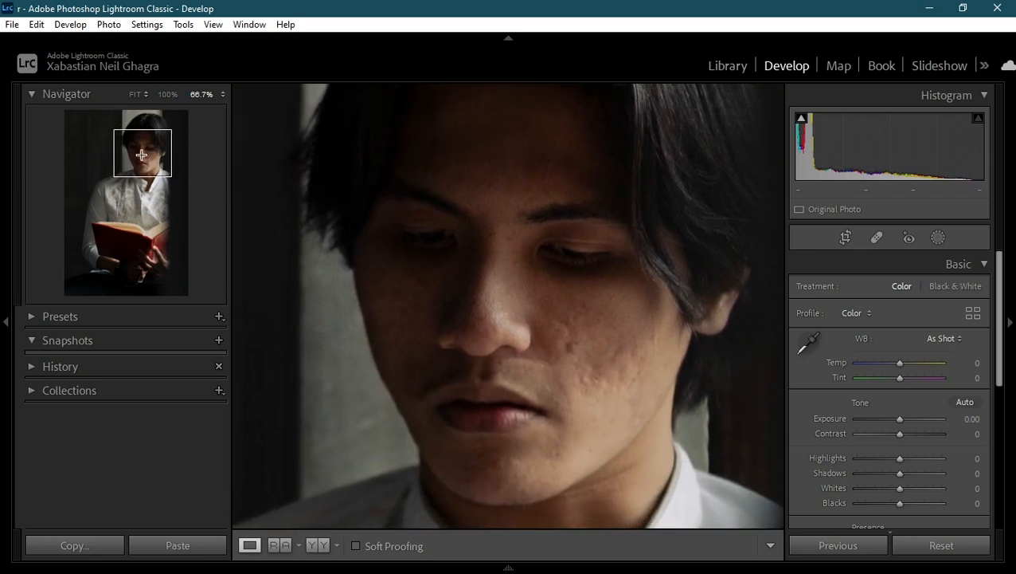
Create a Select Subject mask covering the man.
click(941, 237)
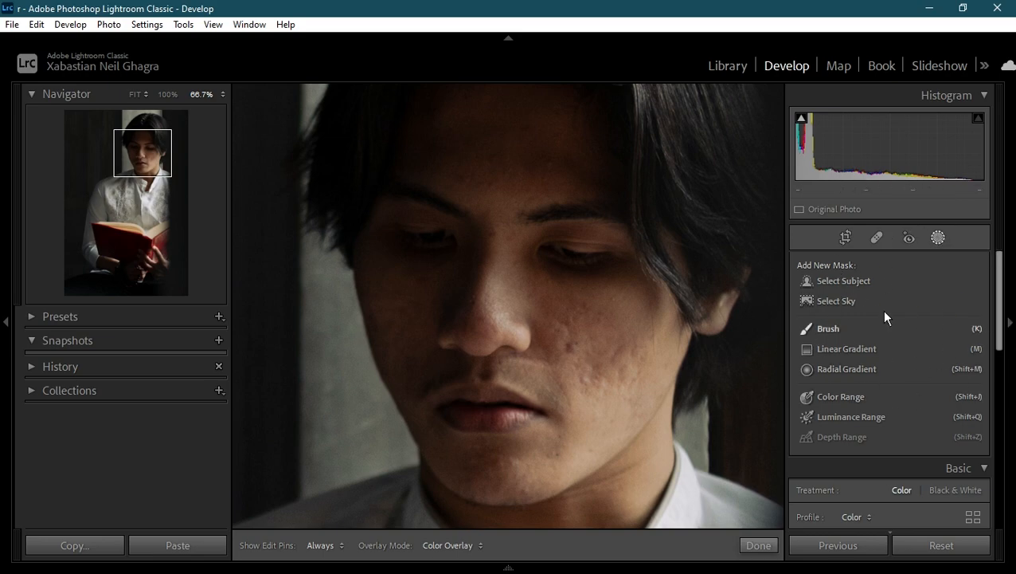
click(843, 283)
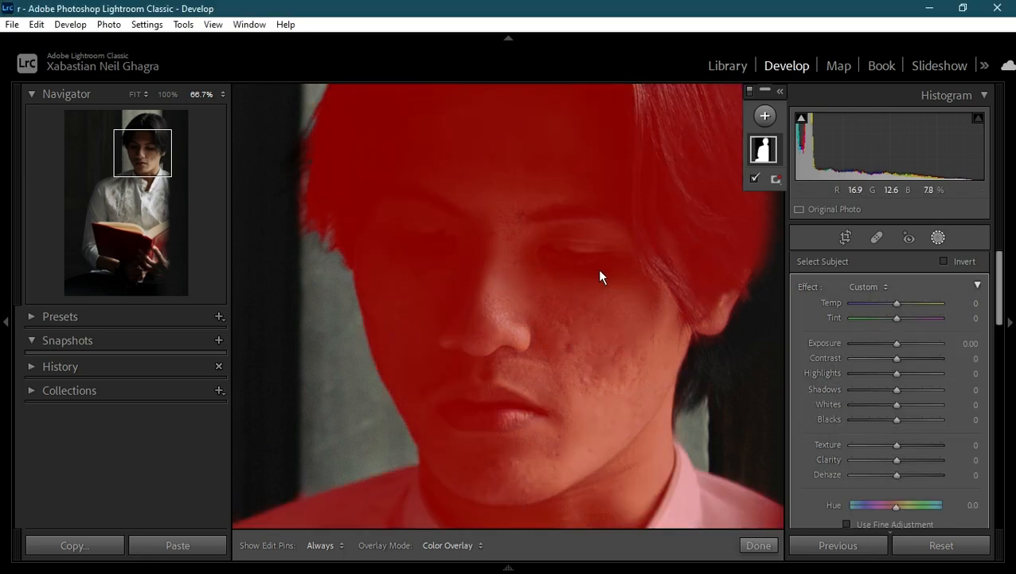
Inspect the subject mask's coverage of the man at 25% zoom and of his face at 66%.
drag(162, 162, 131, 176)
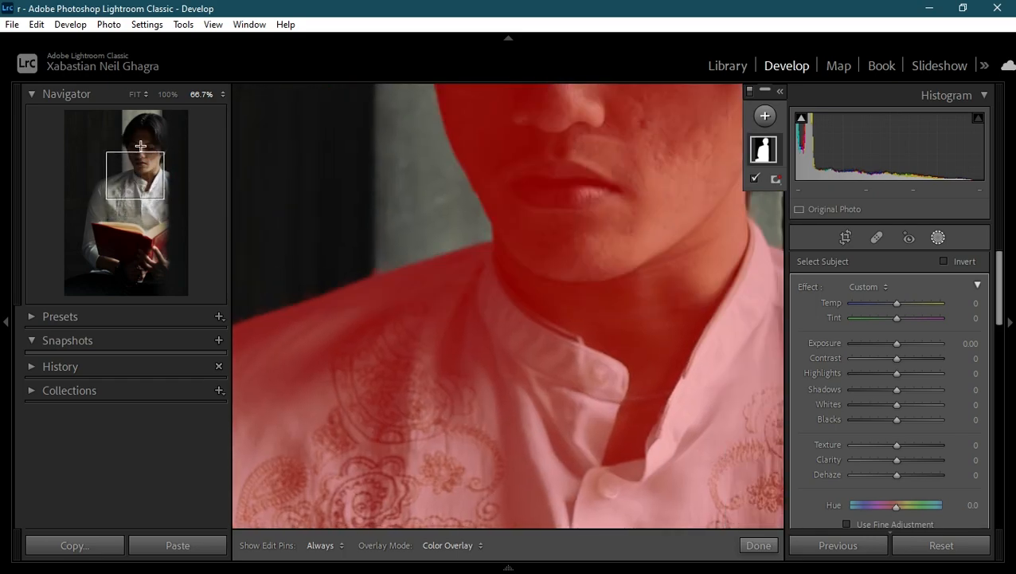
click(223, 95)
click(191, 147)
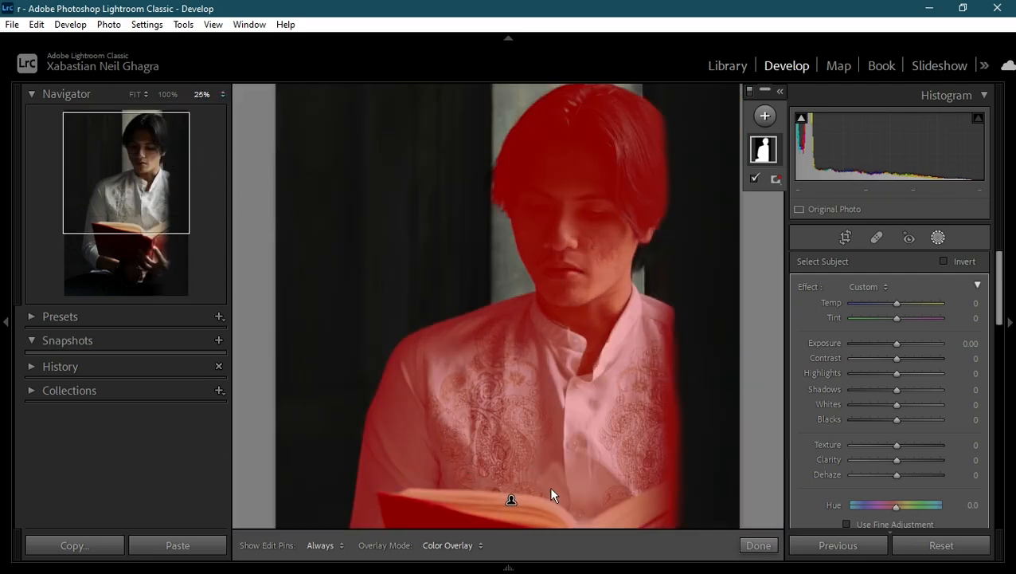
click(147, 164)
drag(143, 191, 146, 153)
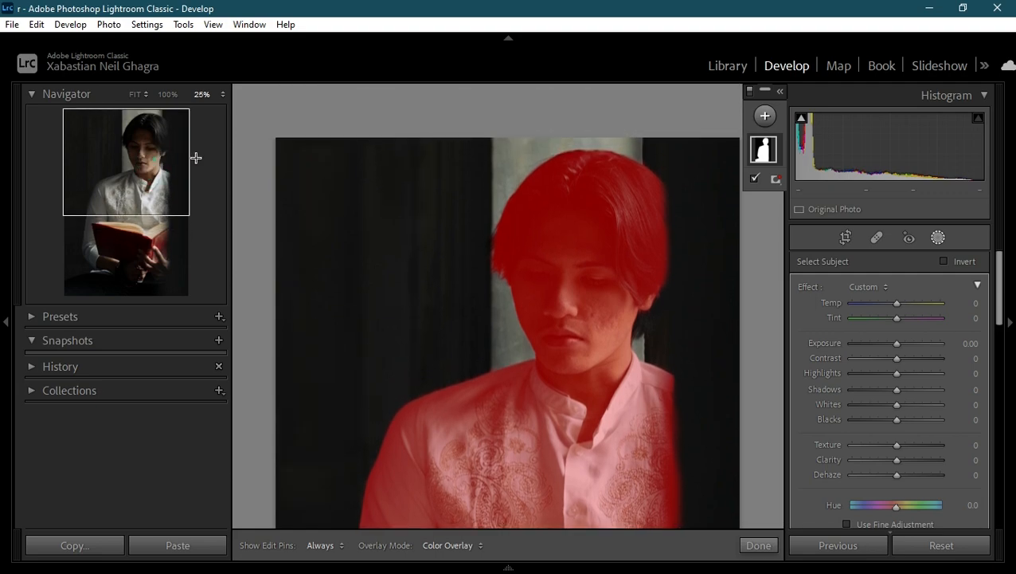
click(226, 96)
click(224, 97)
click(224, 95)
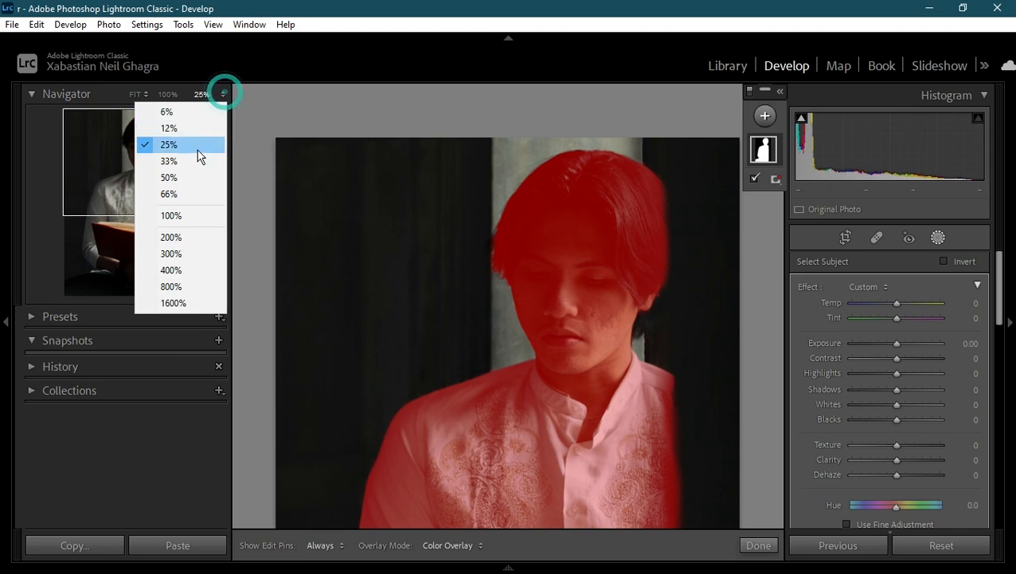
click(183, 194)
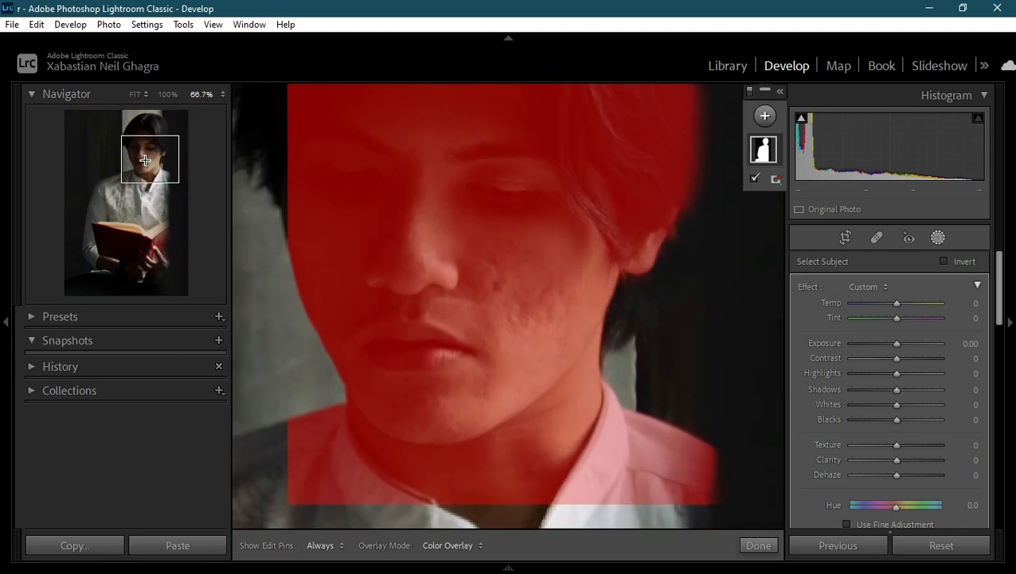
click(146, 152)
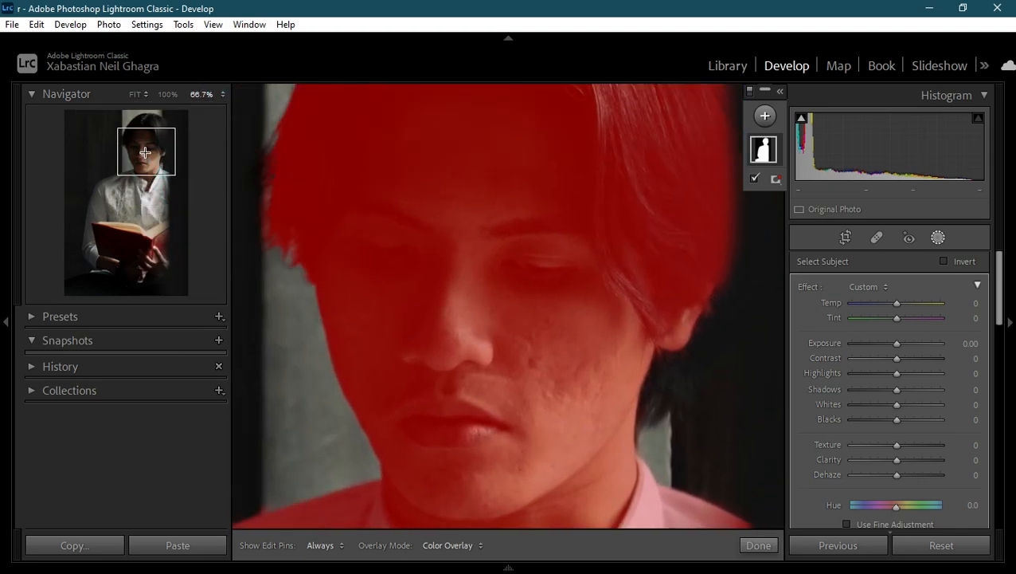
click(145, 152)
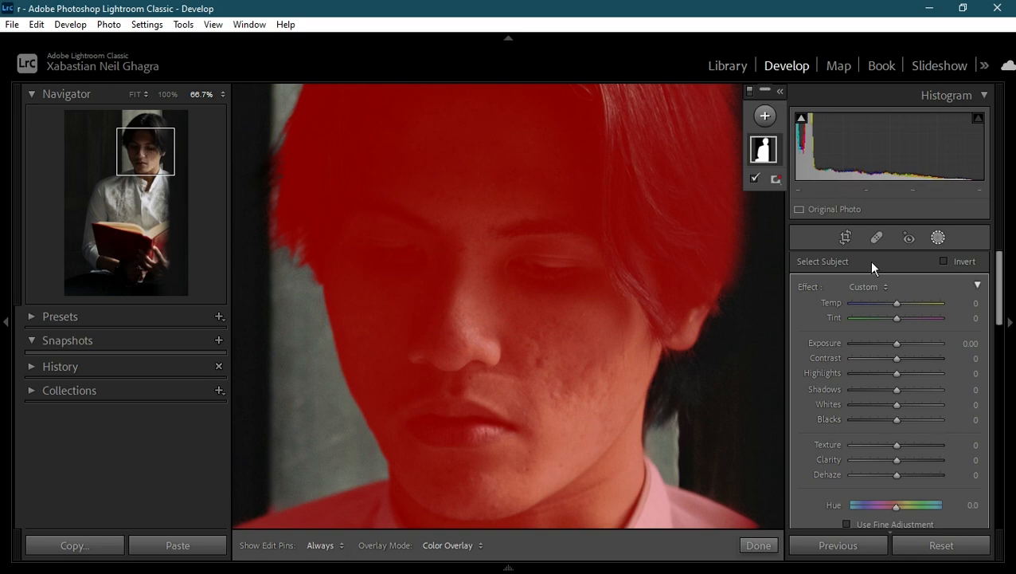
Set Texture to -71 for the subject mask to soften the man's skin.
scroll(1002, 320, down, 3)
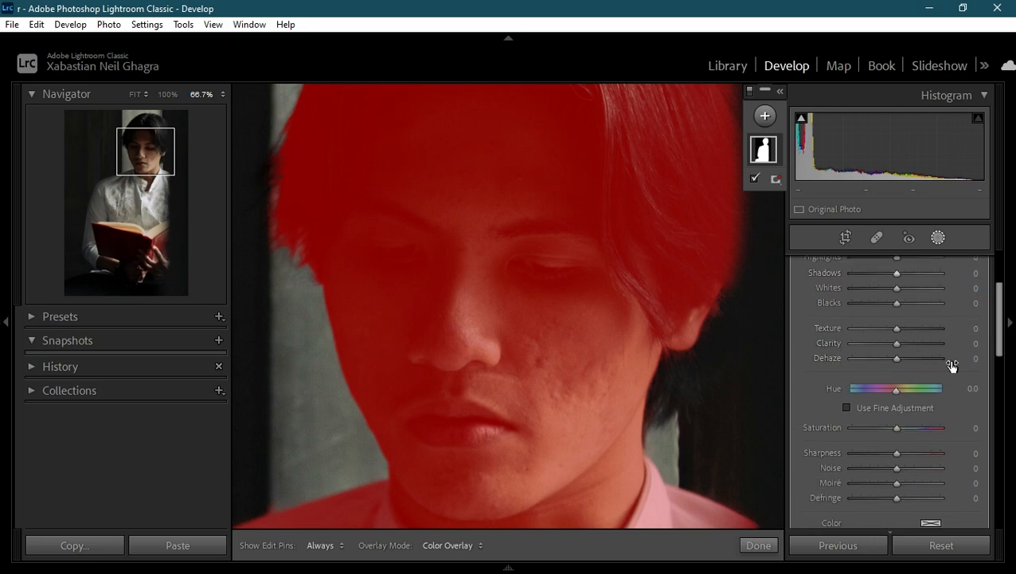
click(750, 91)
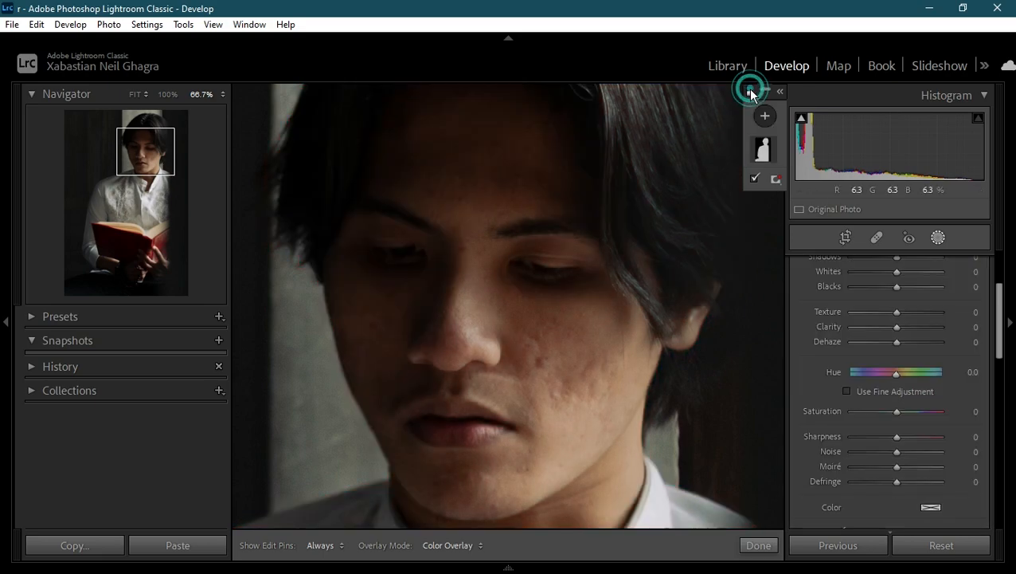
click(749, 91)
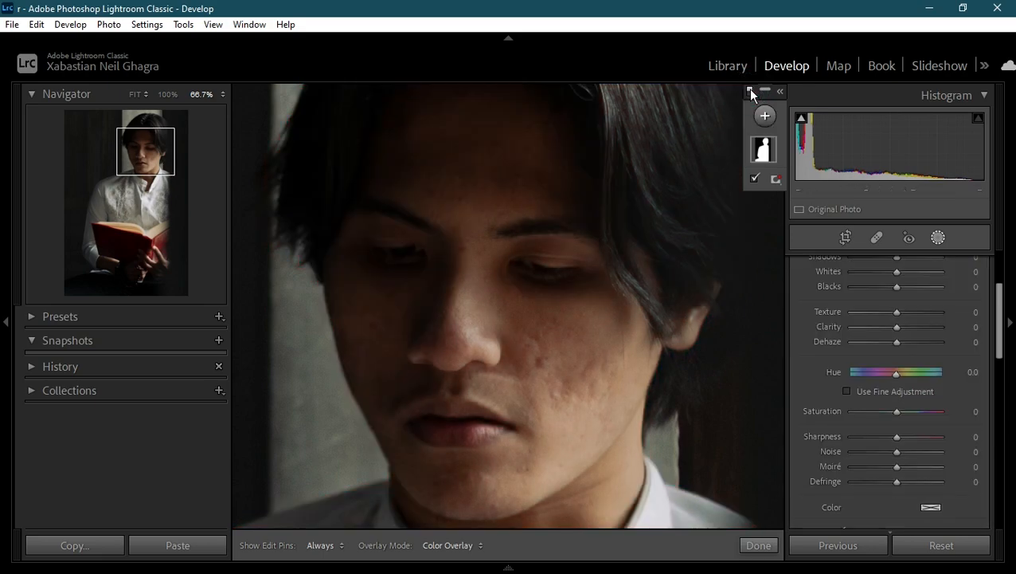
click(763, 150)
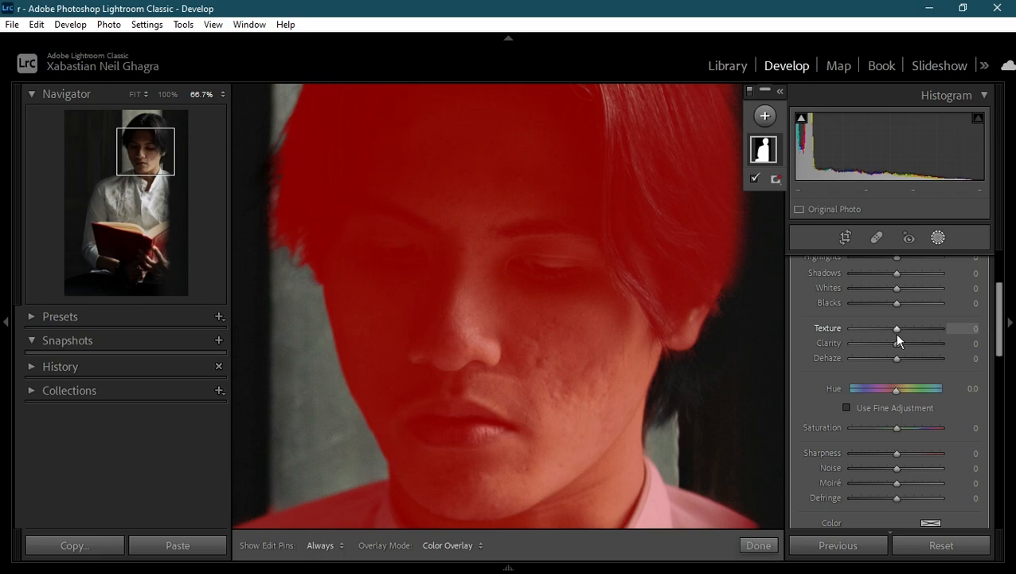
drag(897, 334, 866, 334)
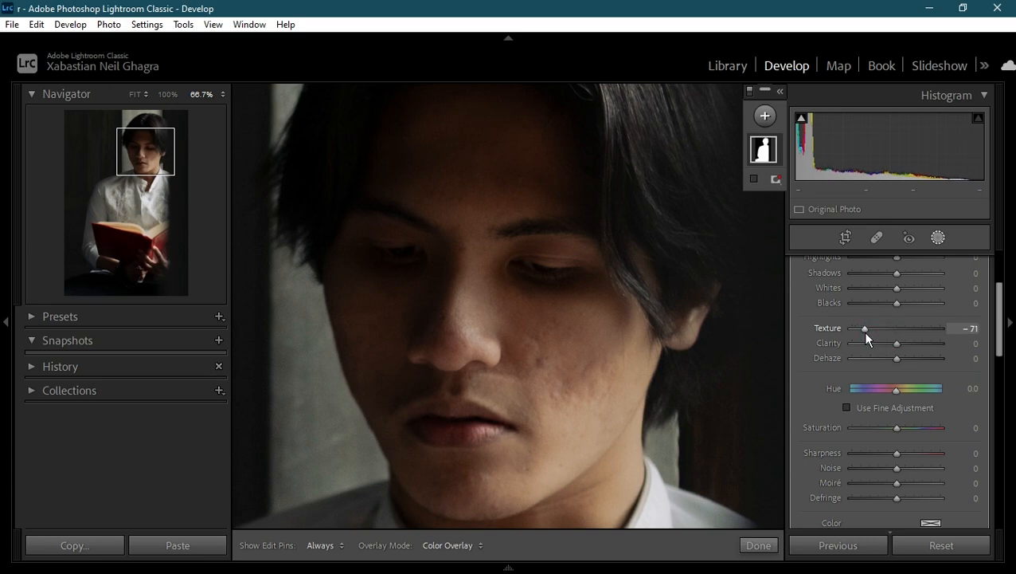
Try Clarity 19 and Dehaze 18 on the subject mask while viewing the man's face.
click(508, 322)
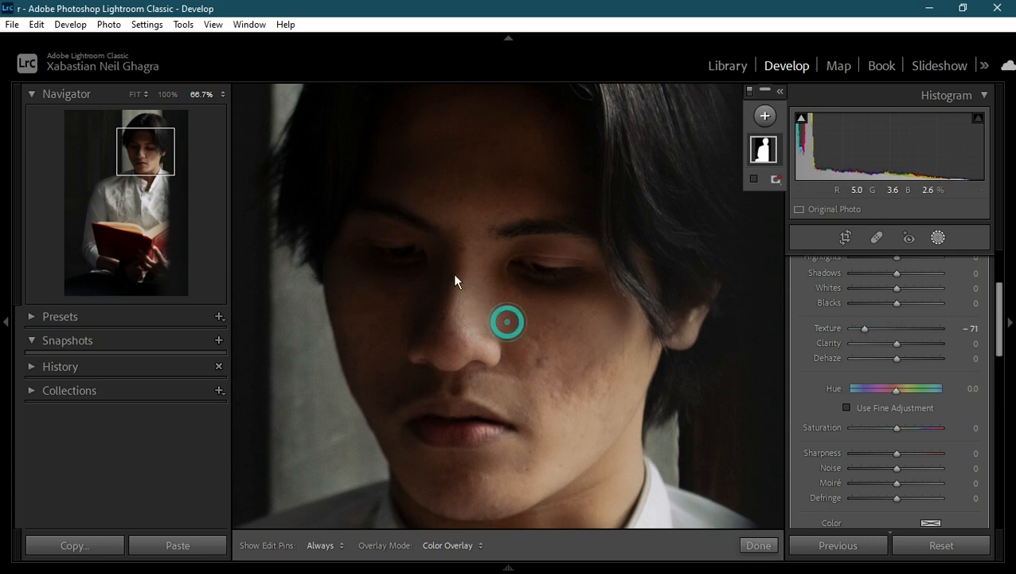
mouse_move(142, 150)
mouse_down()
mouse_move(157, 150)
mouse_move(138, 149)
mouse_up()
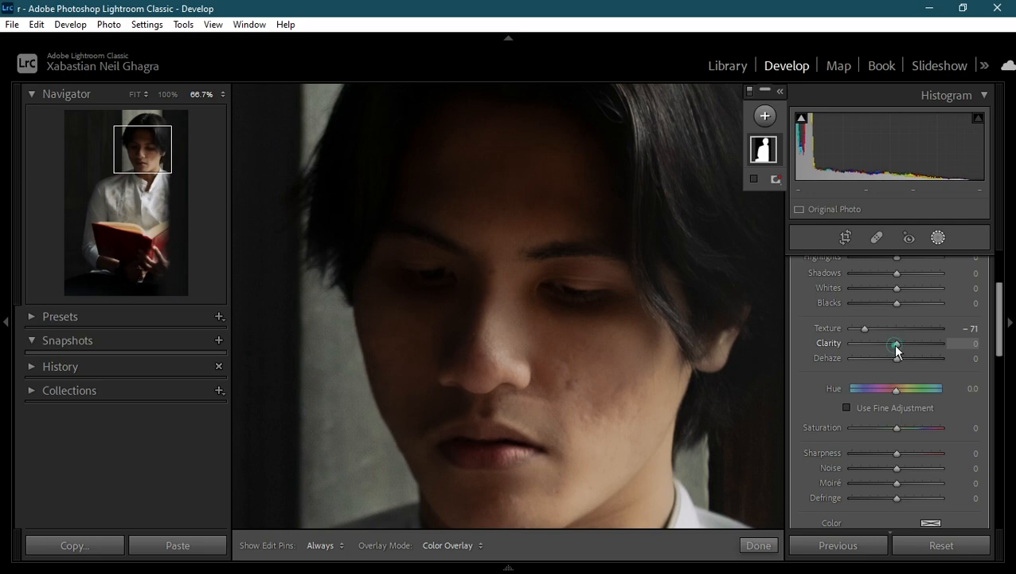
drag(895, 344, 915, 343)
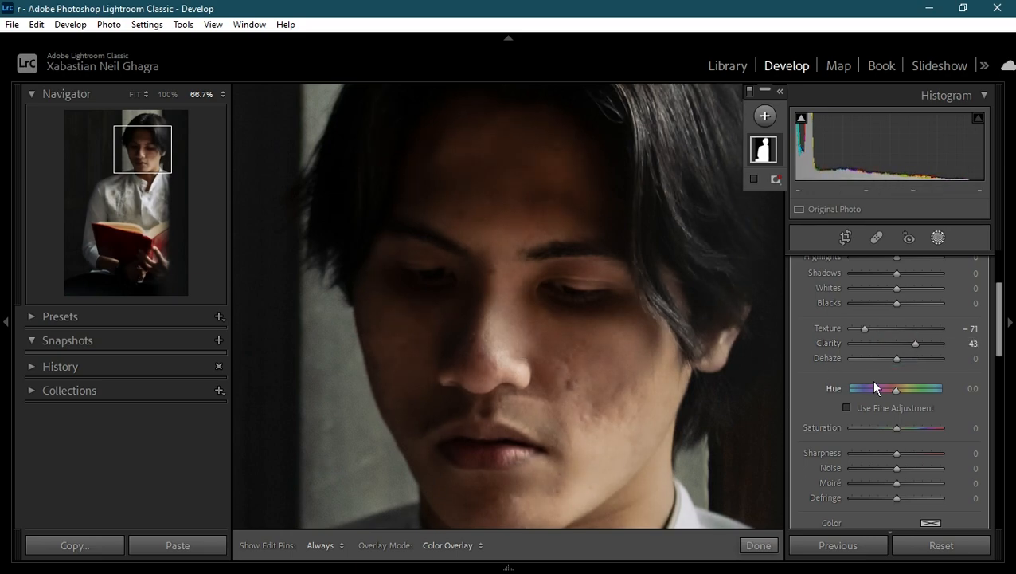
click(905, 340)
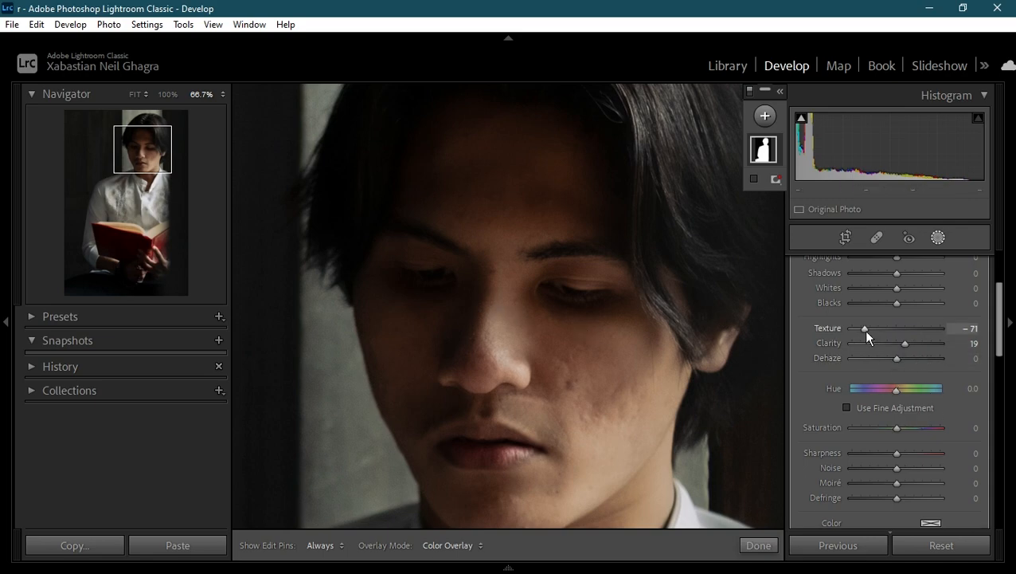
click(912, 358)
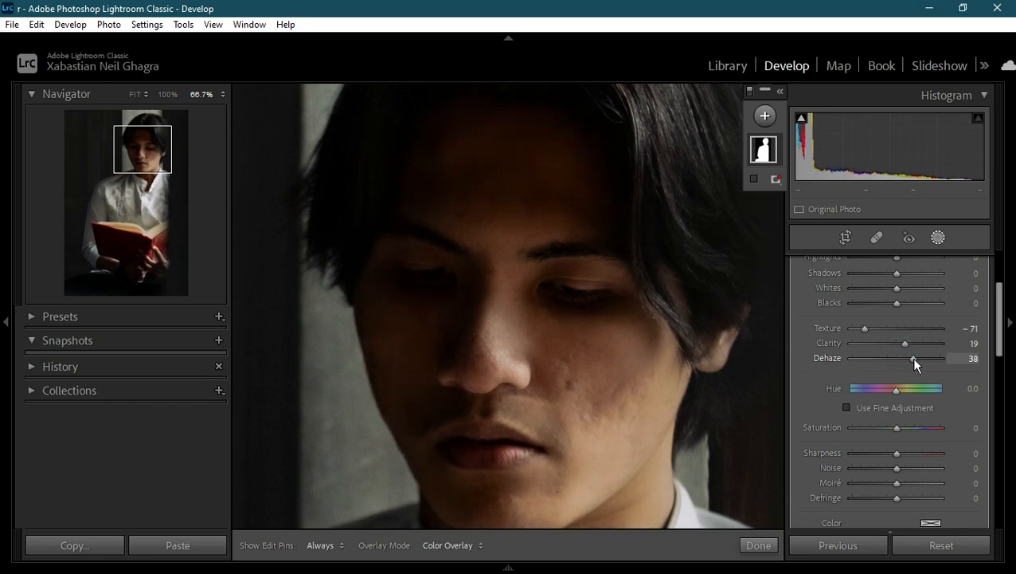
click(905, 359)
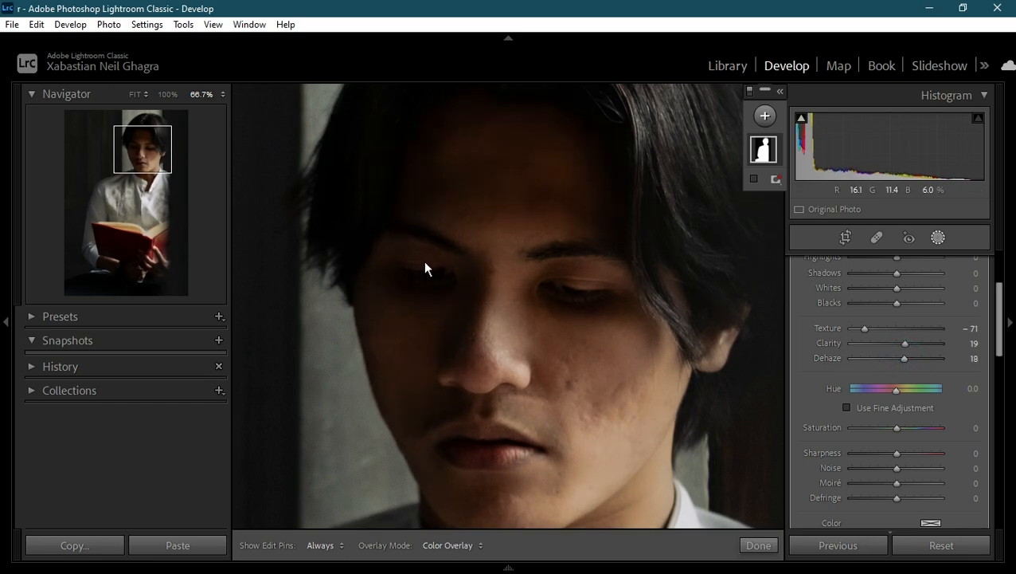
Set the subject mask's Clarity to 6 and Dehaze to 11.
drag(904, 342, 895, 343)
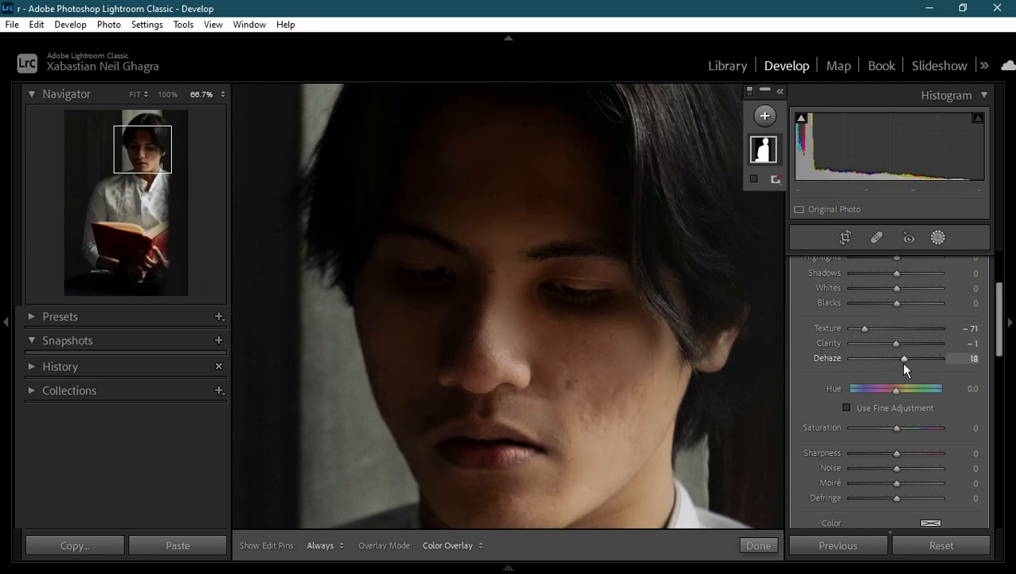
click(898, 347)
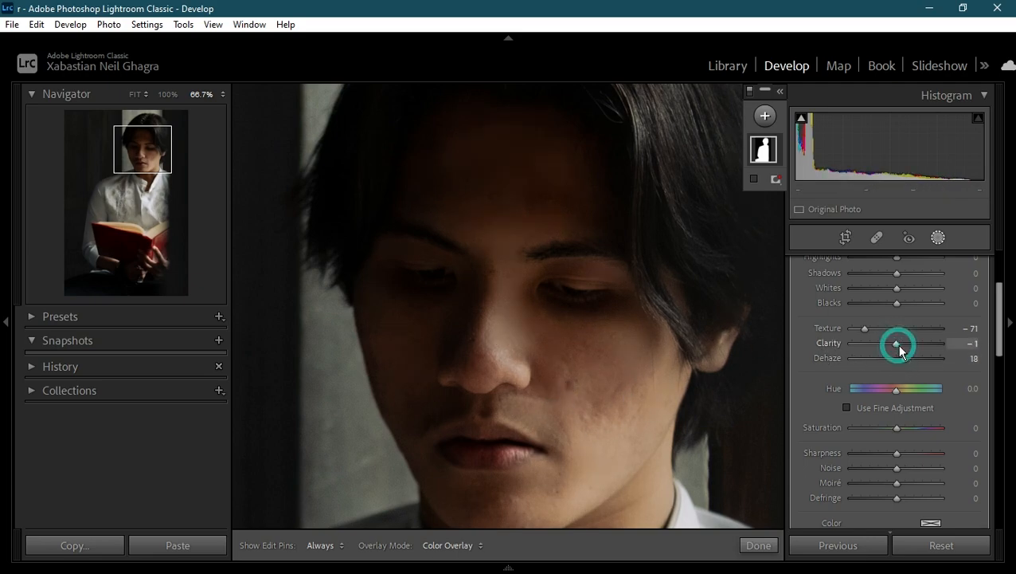
double_click(898, 344)
click(901, 344)
double_click(901, 341)
click(963, 343)
text(6)
key(Return)
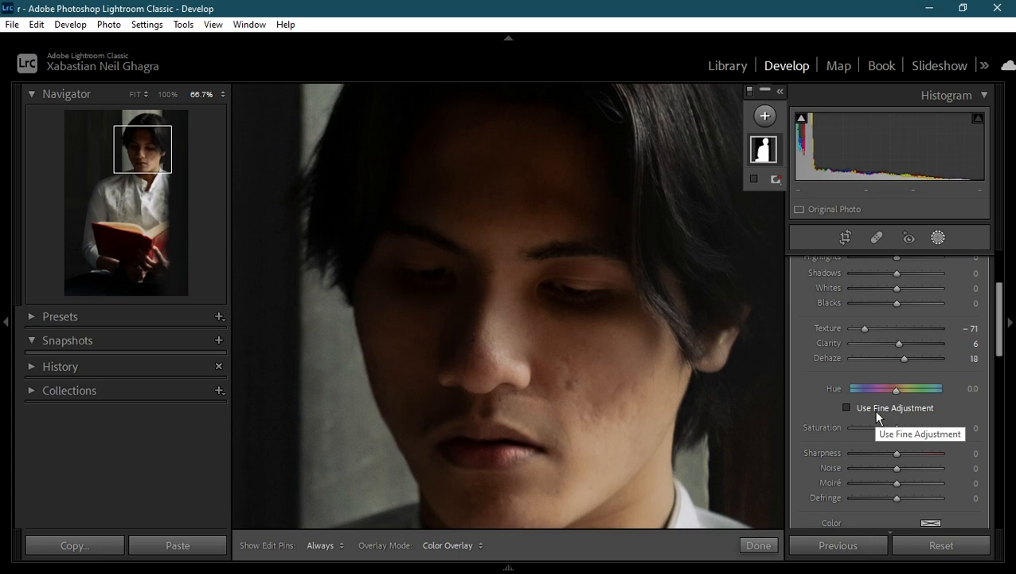
scroll(1002, 320, up, 1)
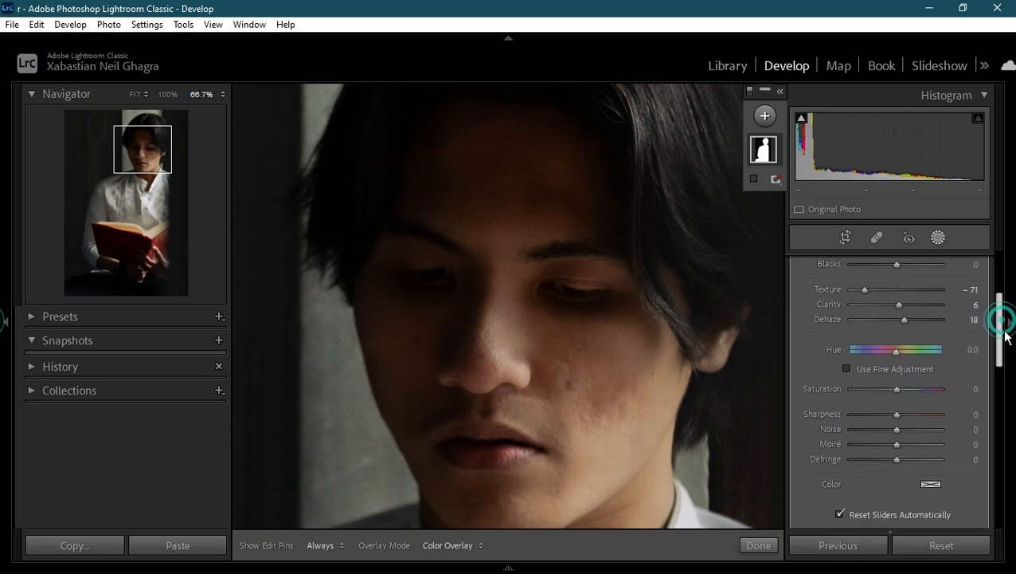
mouse_move(896, 372)
mouse_down()
mouse_move(849, 388)
mouse_move(908, 374)
mouse_up()
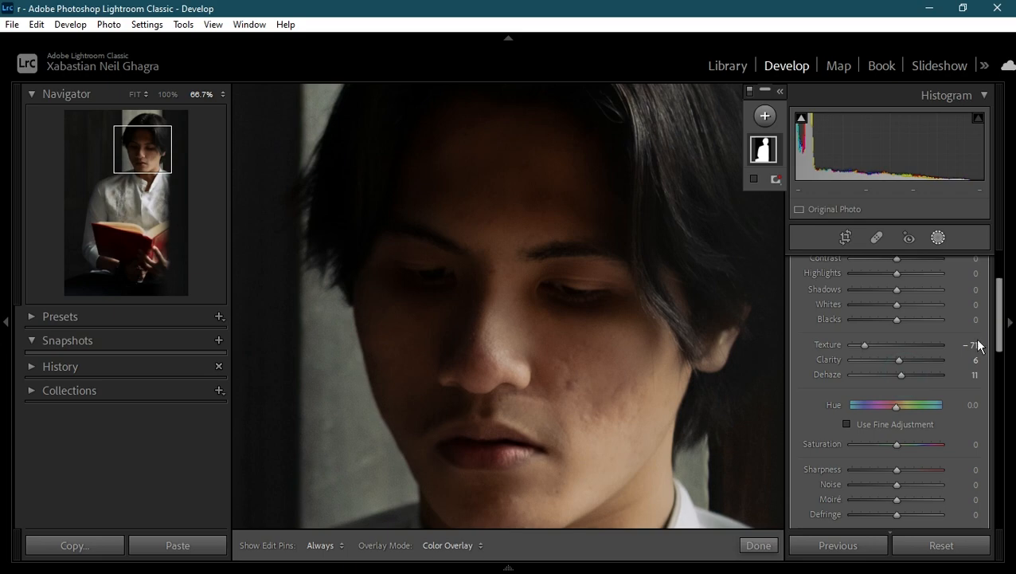
Enable Use Fine Adjustment for the mask and set Saturation 14, Sharpness -26, Noise 14, Moiré -34 and Defringe -73.
drag(997, 314, 999, 337)
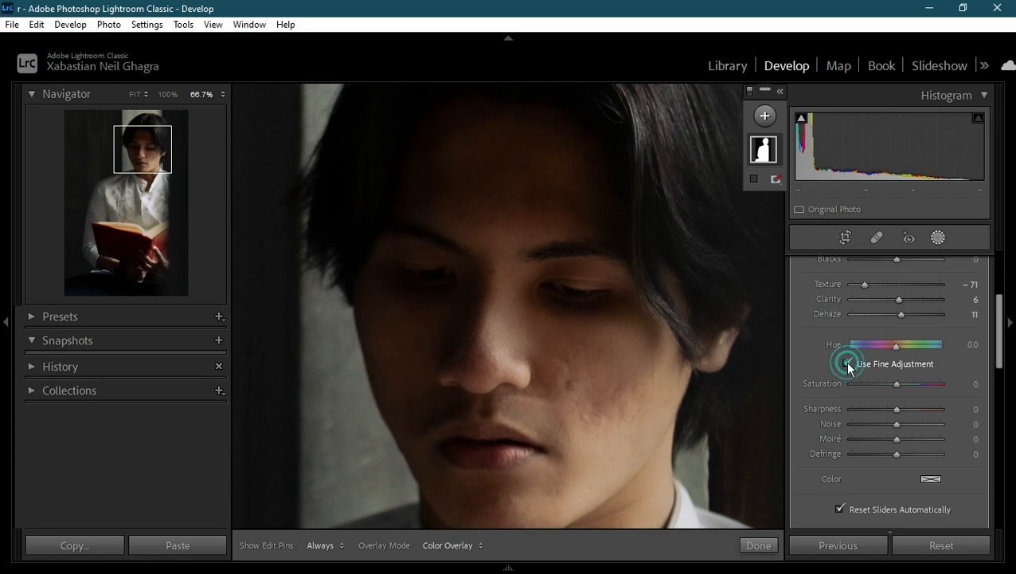
drag(898, 385, 904, 424)
click(903, 385)
click(882, 439)
click(862, 454)
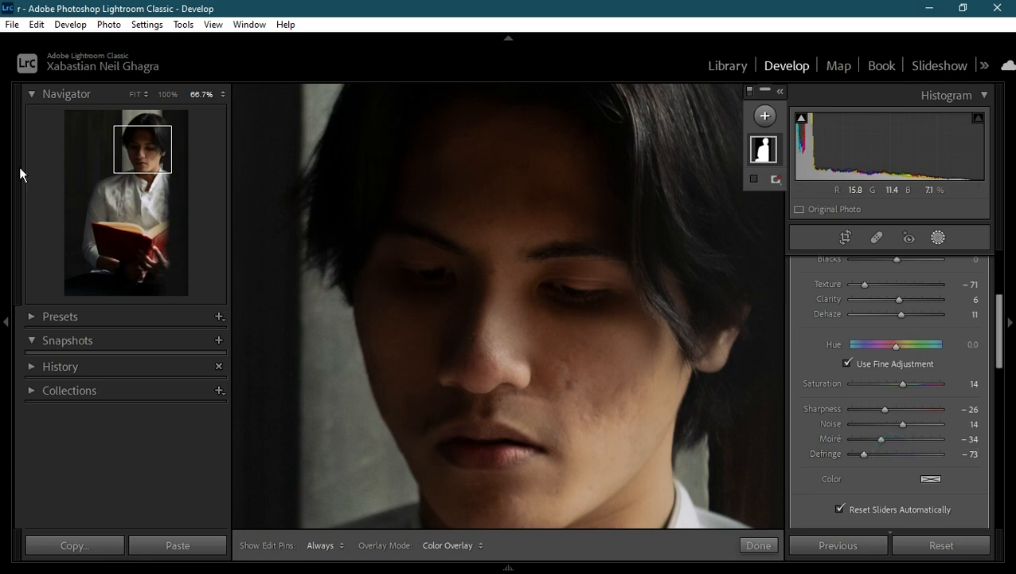
Set the subject mask's Texture to -26 to keep more detail on the man.
click(223, 98)
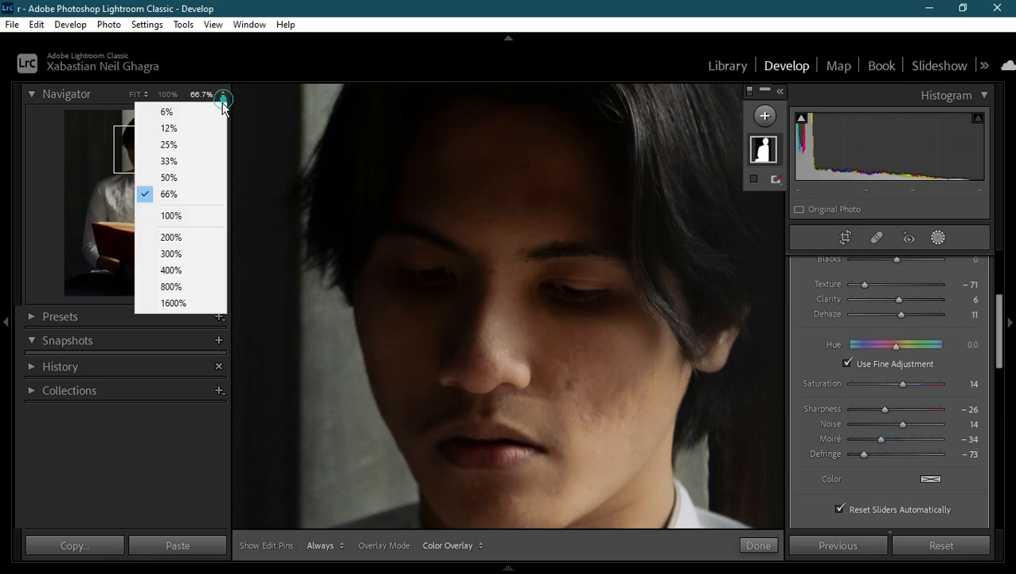
click(191, 143)
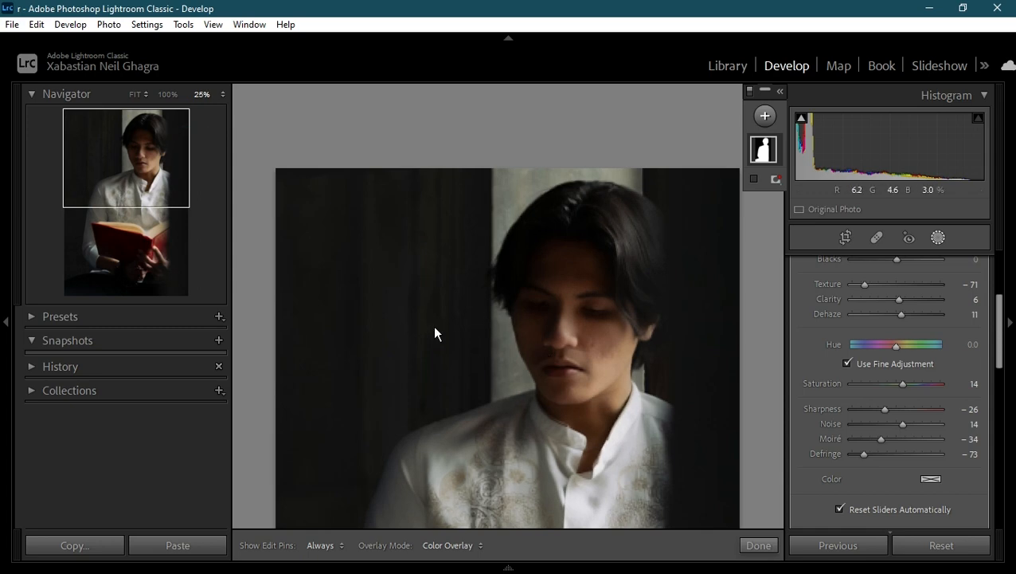
click(159, 191)
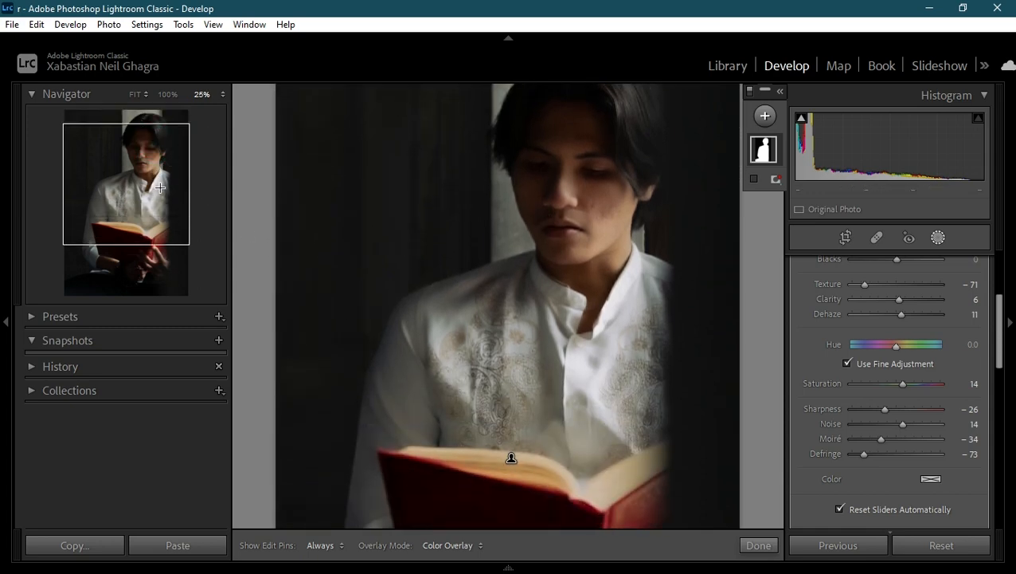
click(164, 161)
mouse_move(163, 161)
mouse_down()
mouse_move(165, 230)
mouse_move(171, 177)
mouse_up()
click(136, 151)
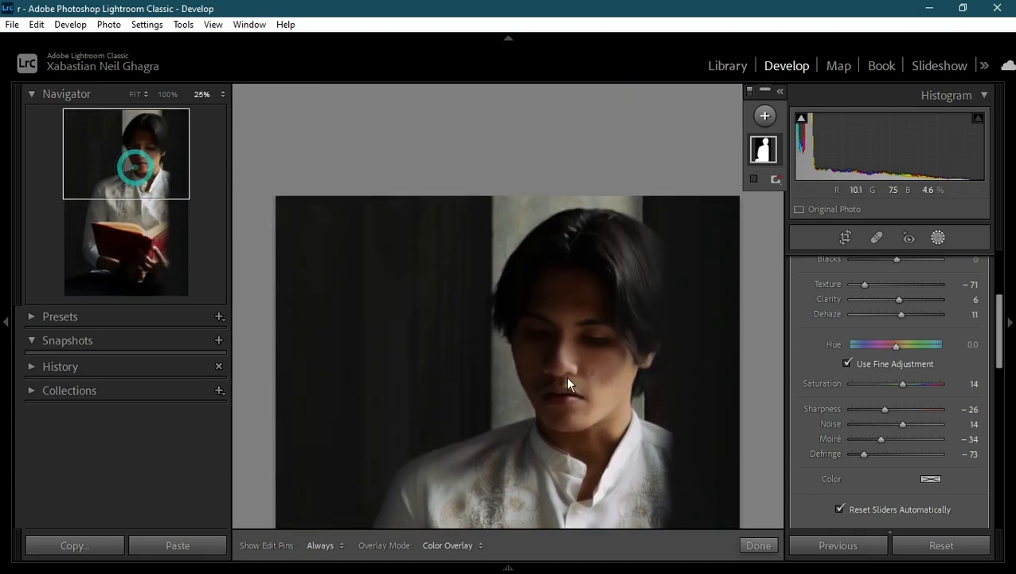
drag(140, 154, 146, 177)
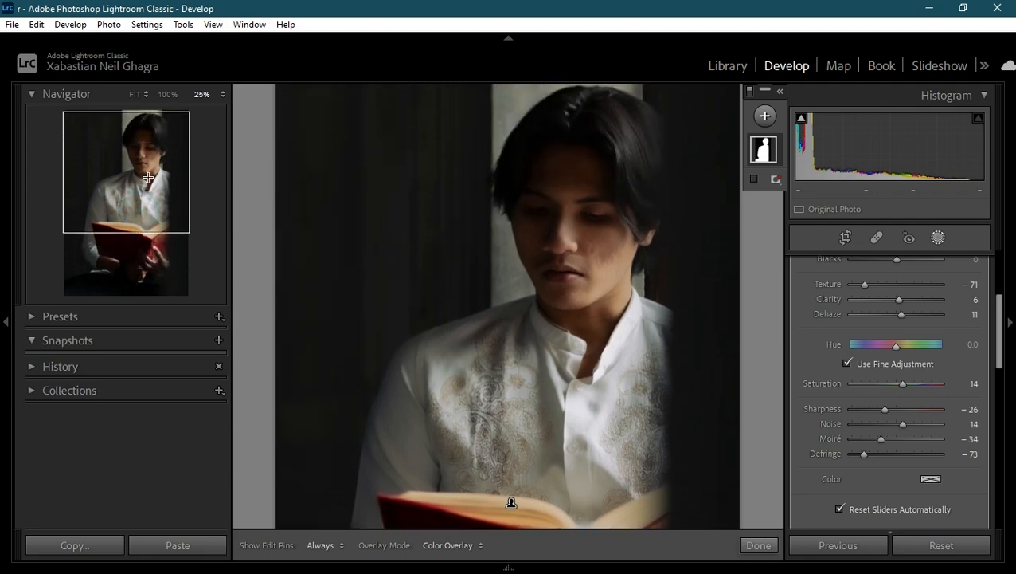
drag(999, 353, 992, 340)
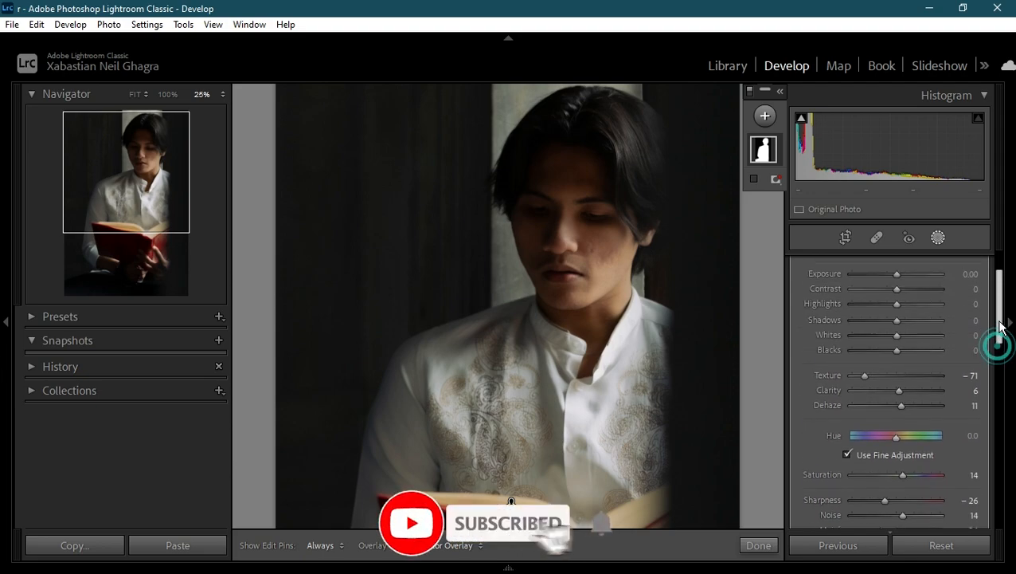
drag(865, 387, 886, 386)
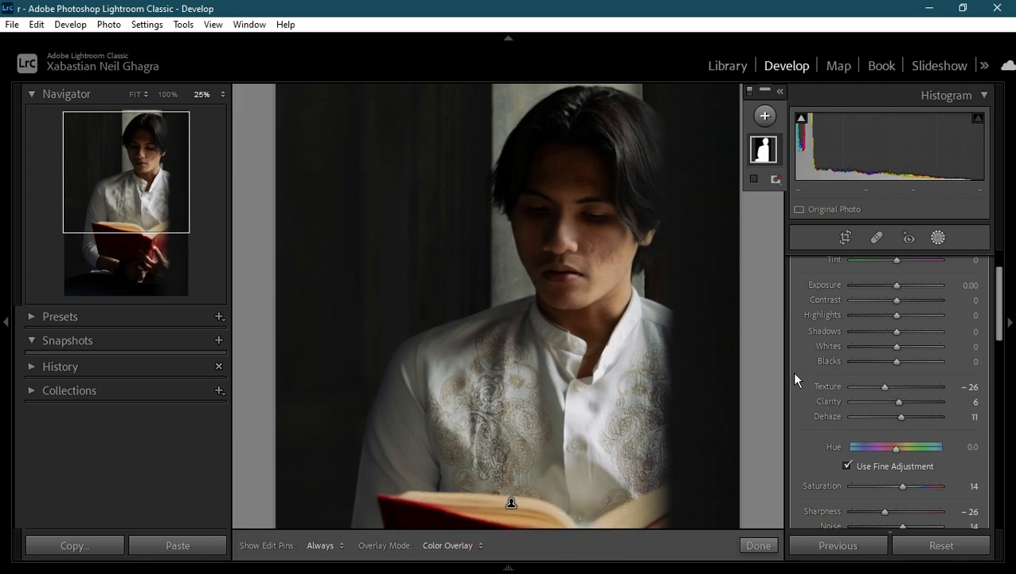
Adjust the subject mask's color balance with Temp at -11 and Tint at 8.
drag(1000, 340, 1000, 311)
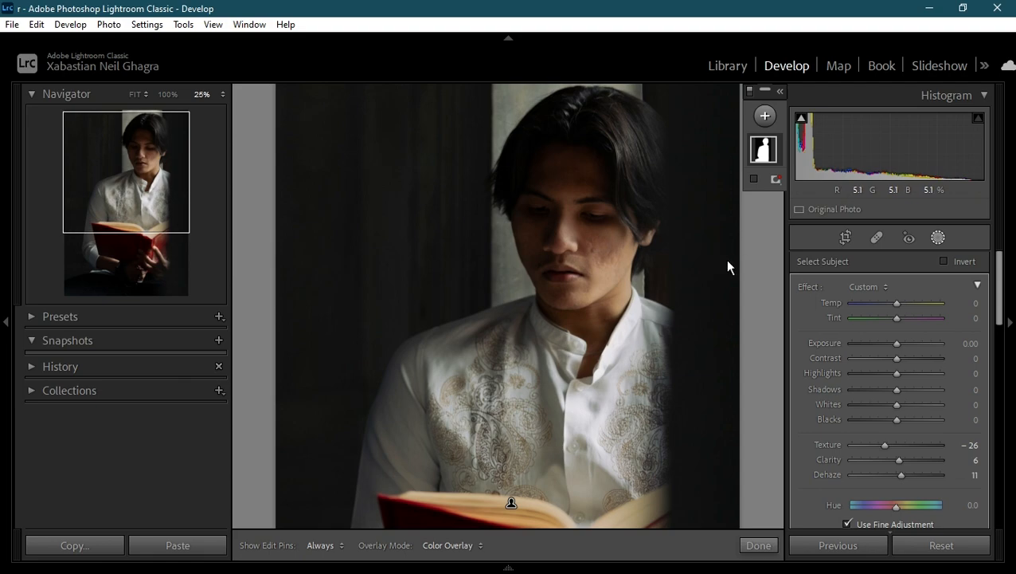
drag(896, 302, 949, 307)
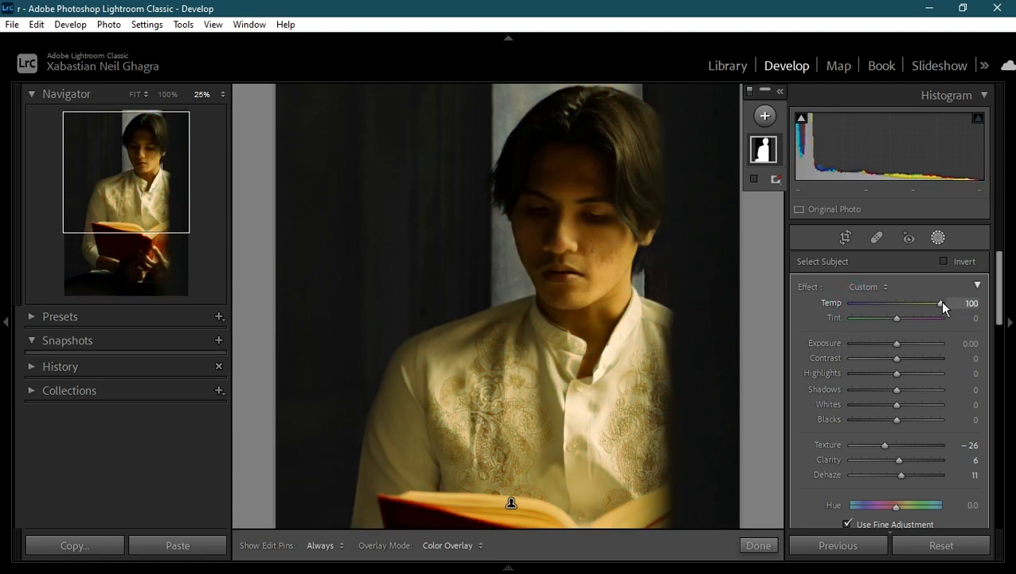
drag(940, 303, 898, 304)
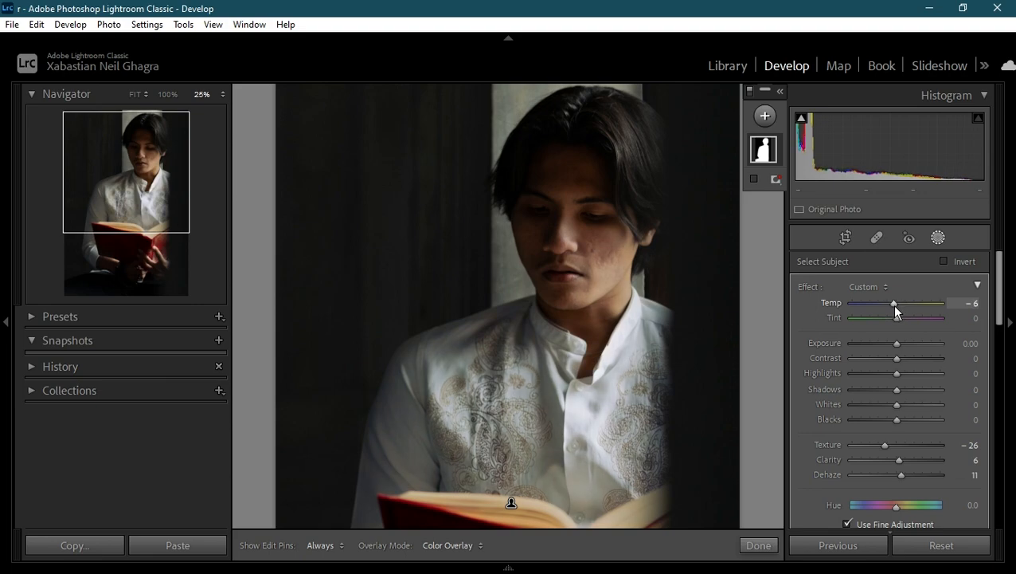
drag(895, 307, 893, 308)
mouse_move(896, 327)
mouse_down()
mouse_move(951, 329)
mouse_move(790, 318)
mouse_move(887, 319)
mouse_up()
click(889, 318)
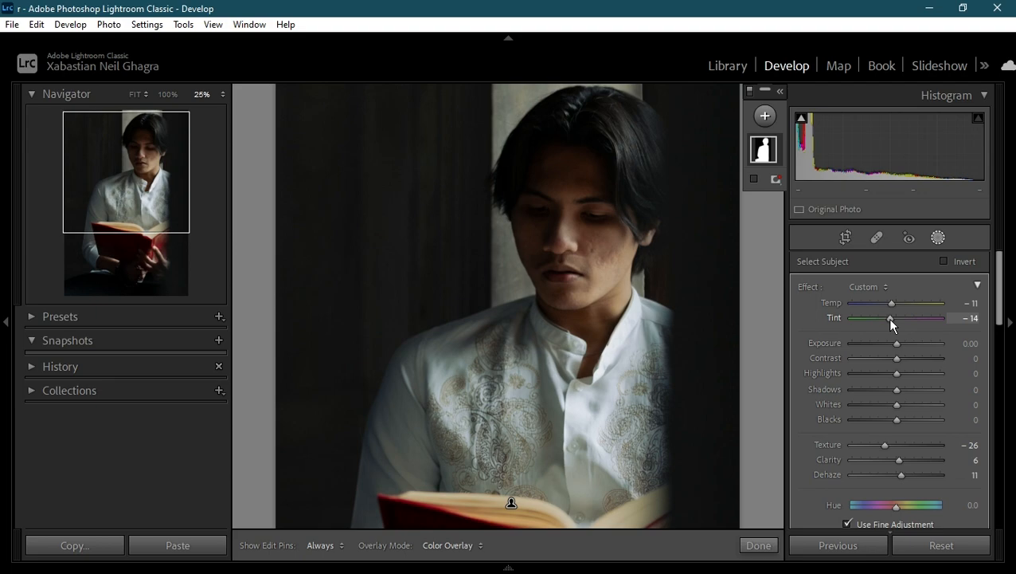
drag(890, 318, 901, 322)
Darken the masked man with Exposure -0.57 and set Contrast to 1.
click(1000, 305)
drag(882, 347, 891, 346)
click(893, 345)
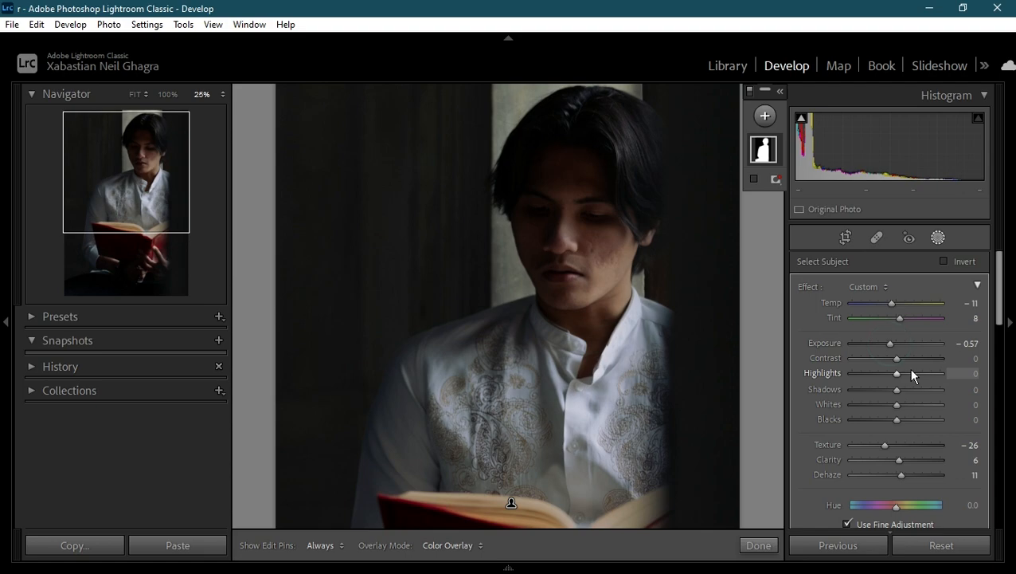
click(910, 361)
drag(909, 361, 896, 360)
Set the subject mask's Highlights to 6 and Shadows to -31.
click(908, 373)
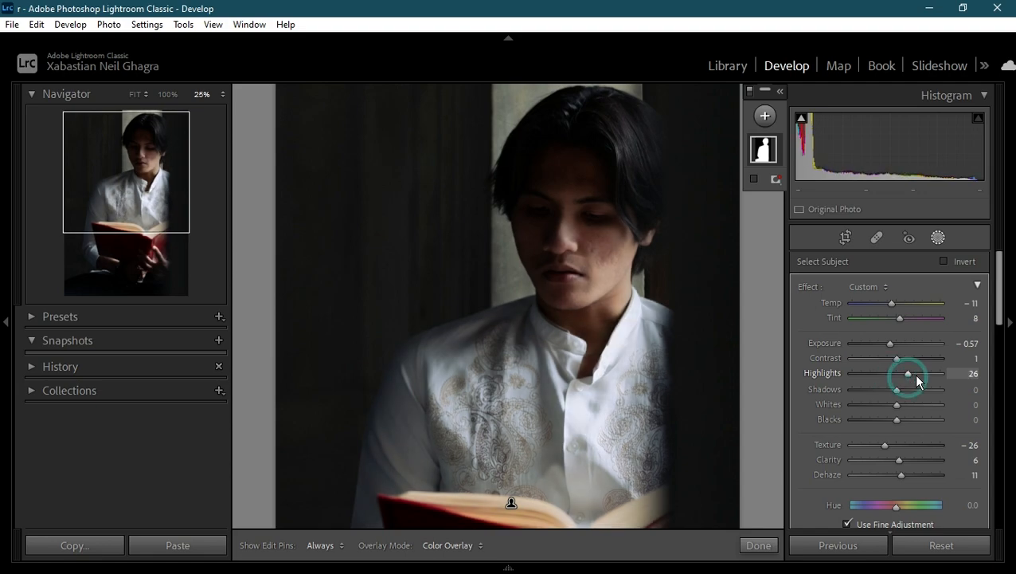
click(898, 370)
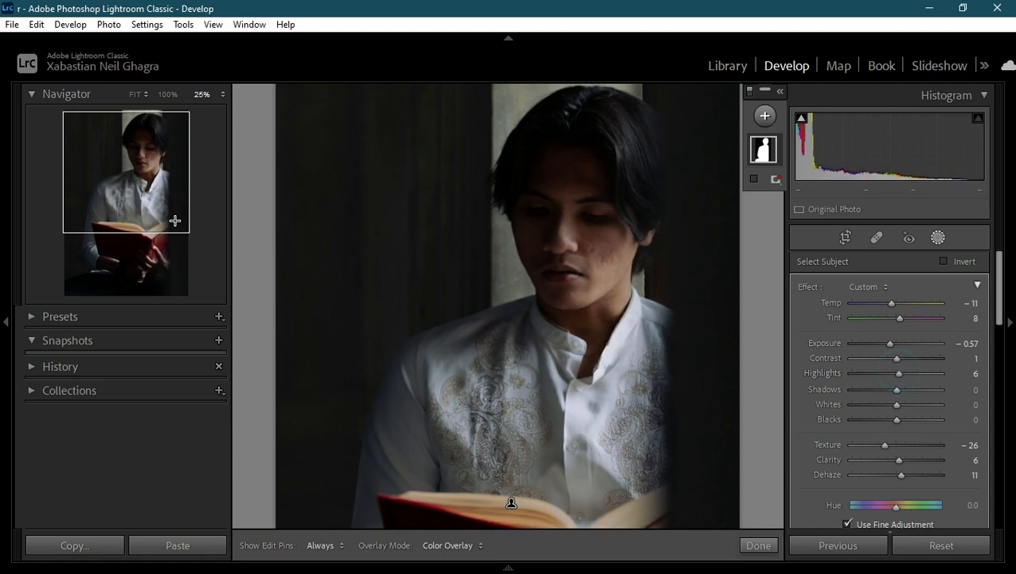
click(881, 390)
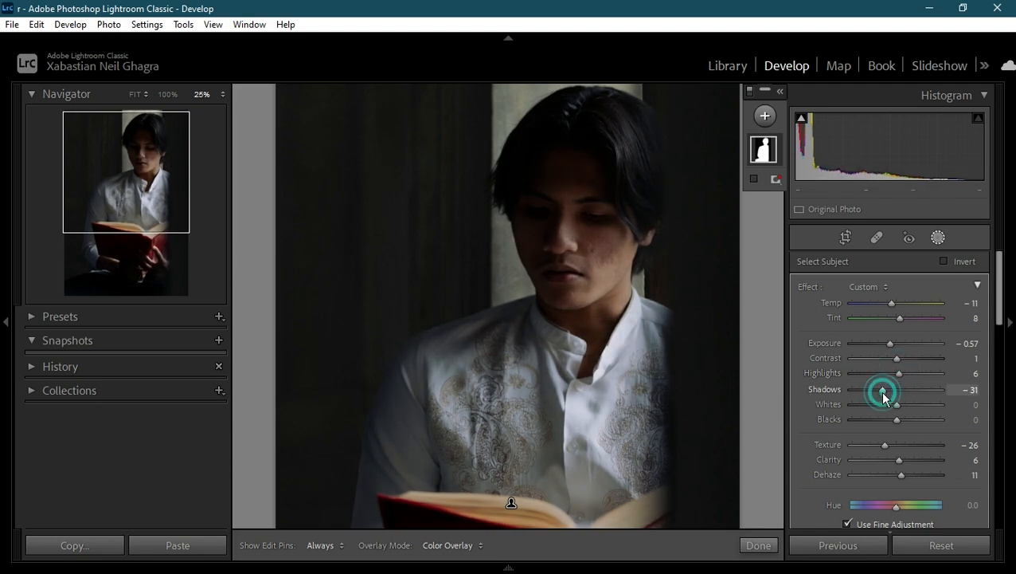
Set the subject mask's Whites to 29 and Blacks to 4.
click(910, 405)
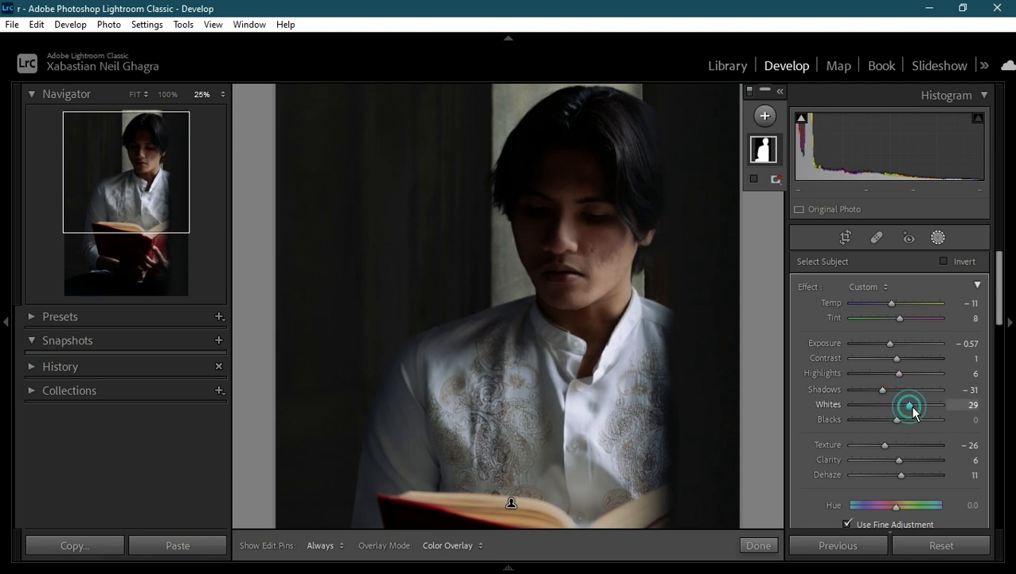
click(579, 446)
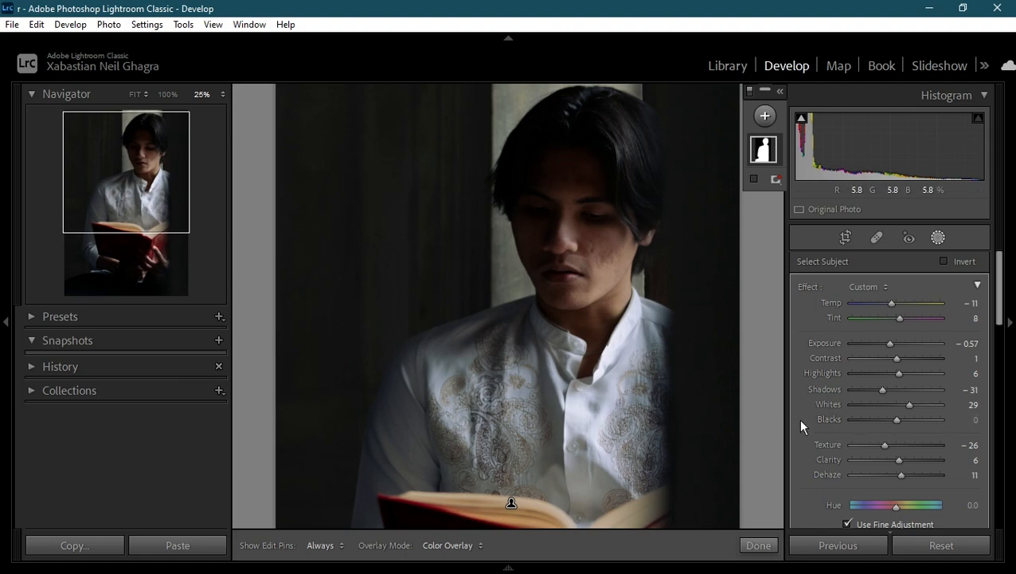
mouse_move(894, 422)
mouse_down()
mouse_move(882, 427)
mouse_move(910, 431)
mouse_move(895, 423)
mouse_up()
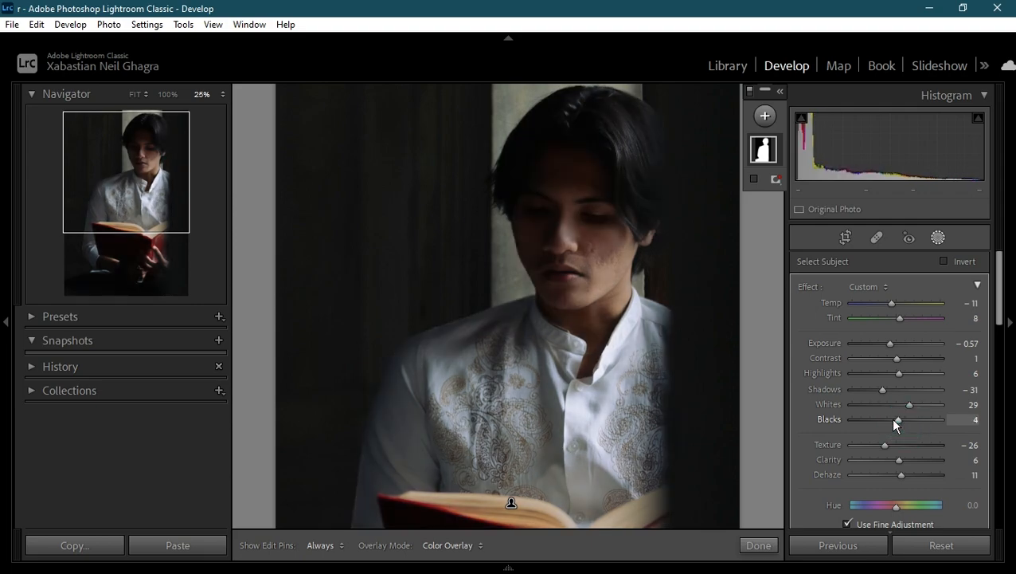
double_click(894, 420)
click(893, 421)
click(893, 419)
drag(900, 420, 903, 420)
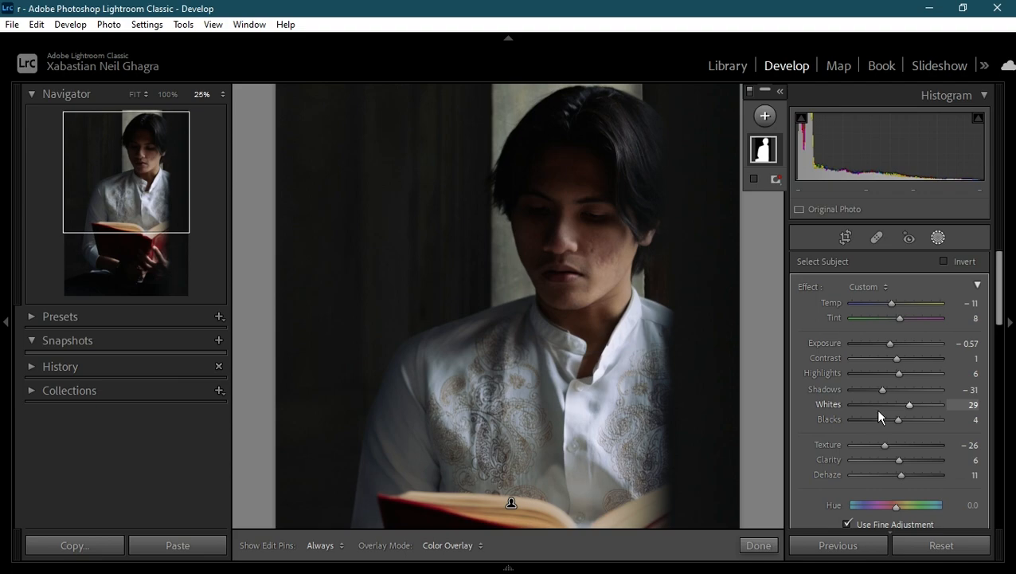
Review the whole edited portrait at 12.5% zoom with the Navigator preview expanded.
click(216, 100)
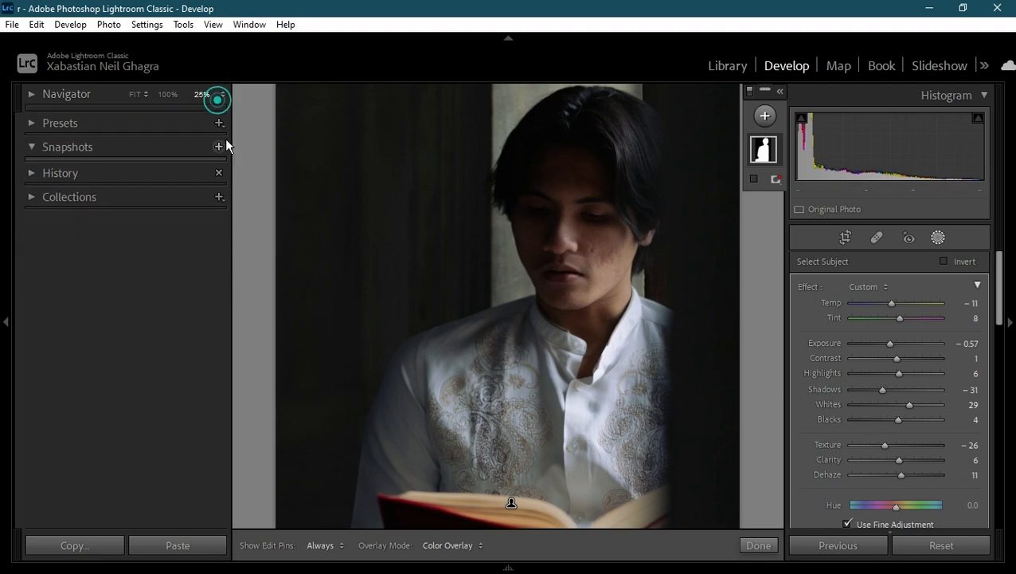
click(223, 95)
click(208, 127)
click(208, 127)
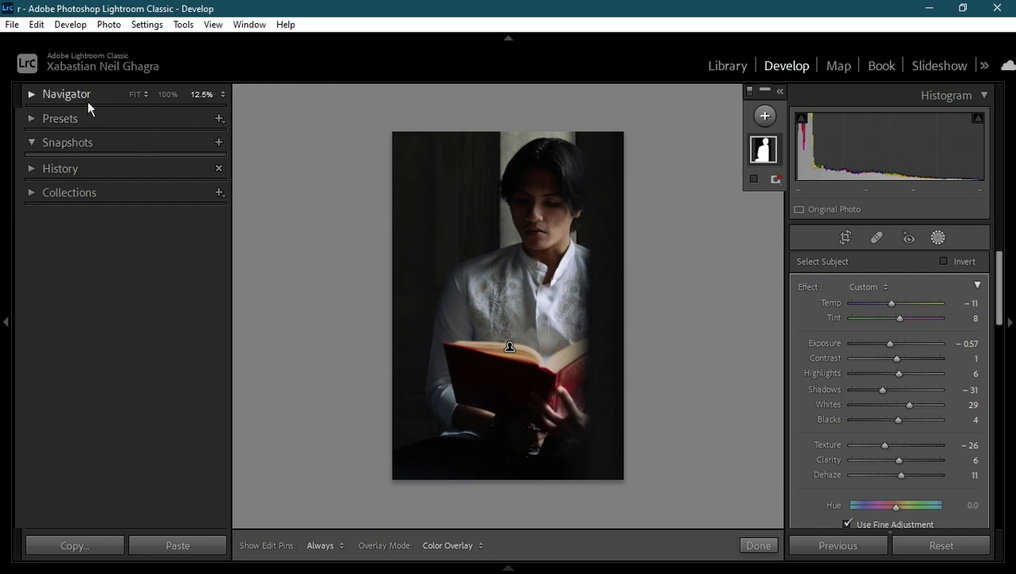
click(51, 96)
click(29, 96)
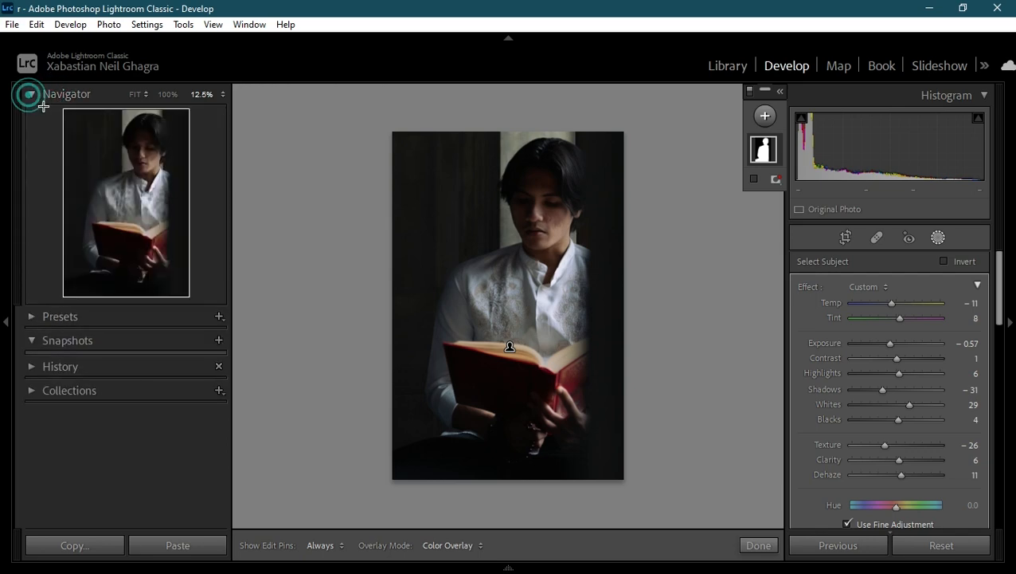
Compare the man's face and upper body at 25% zoom with the mask adjustments switched off and on.
click(121, 183)
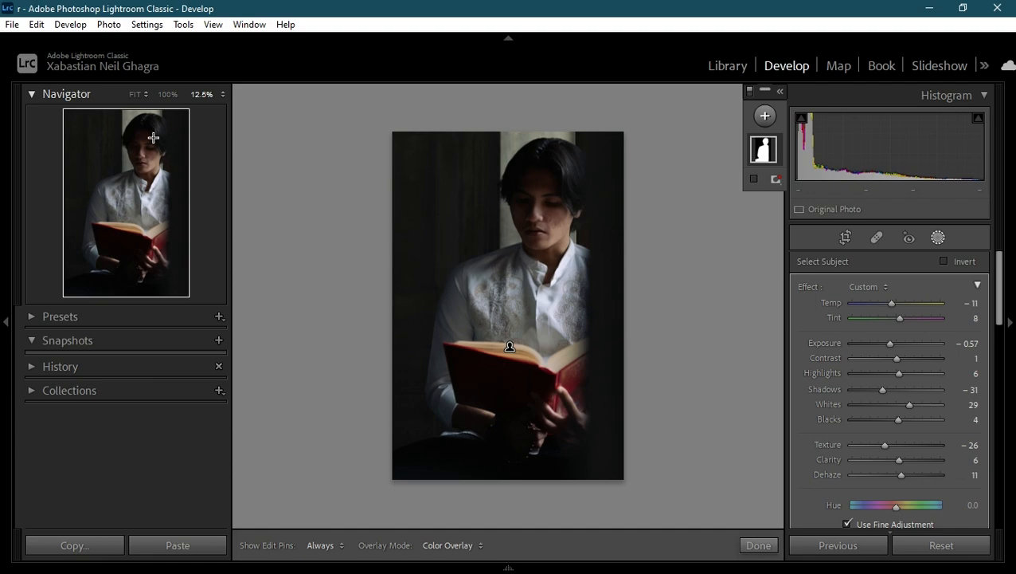
click(223, 94)
click(204, 144)
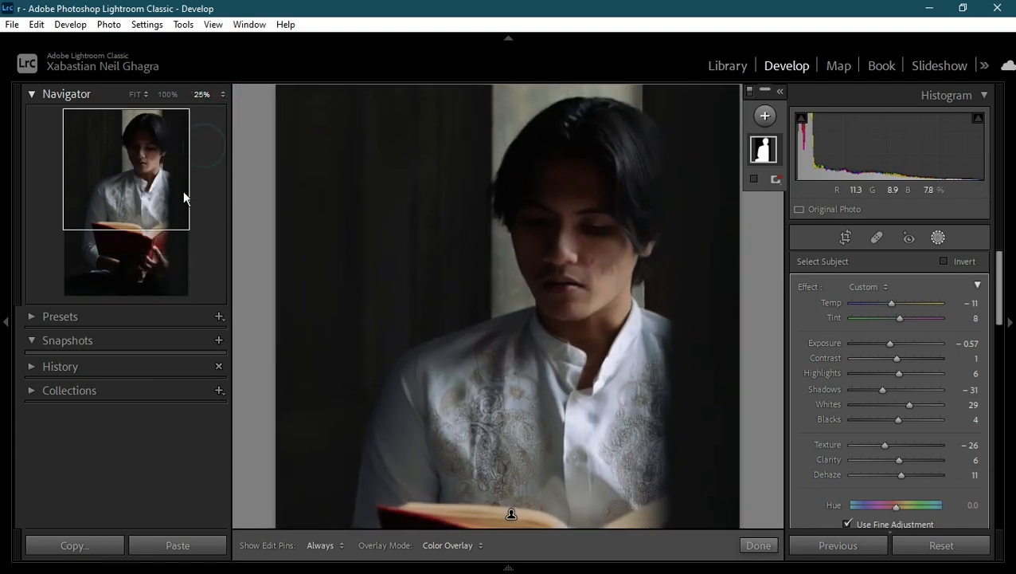
mouse_move(142, 170)
mouse_down()
mouse_move(138, 233)
mouse_move(145, 164)
mouse_up()
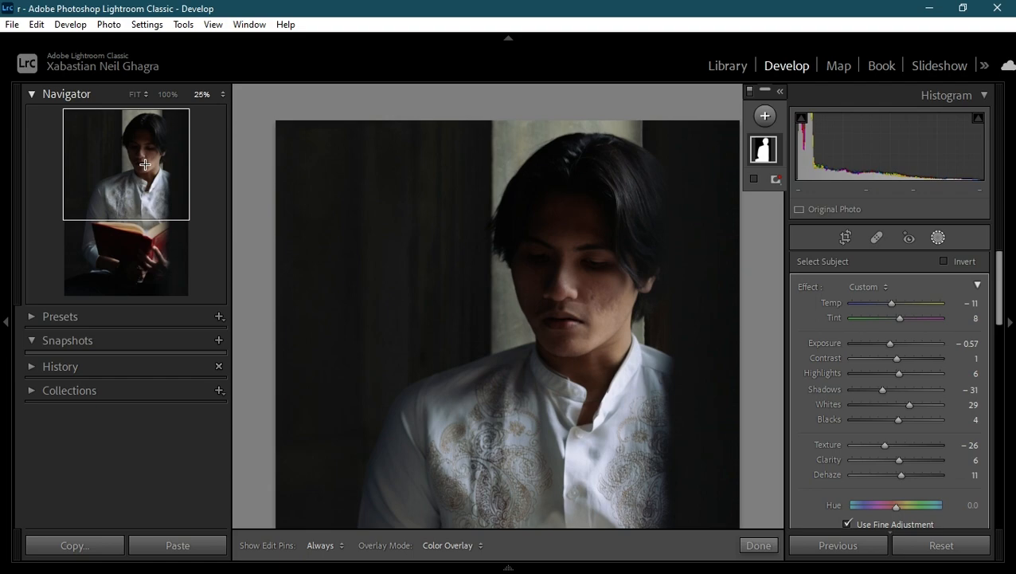
click(750, 91)
click(749, 91)
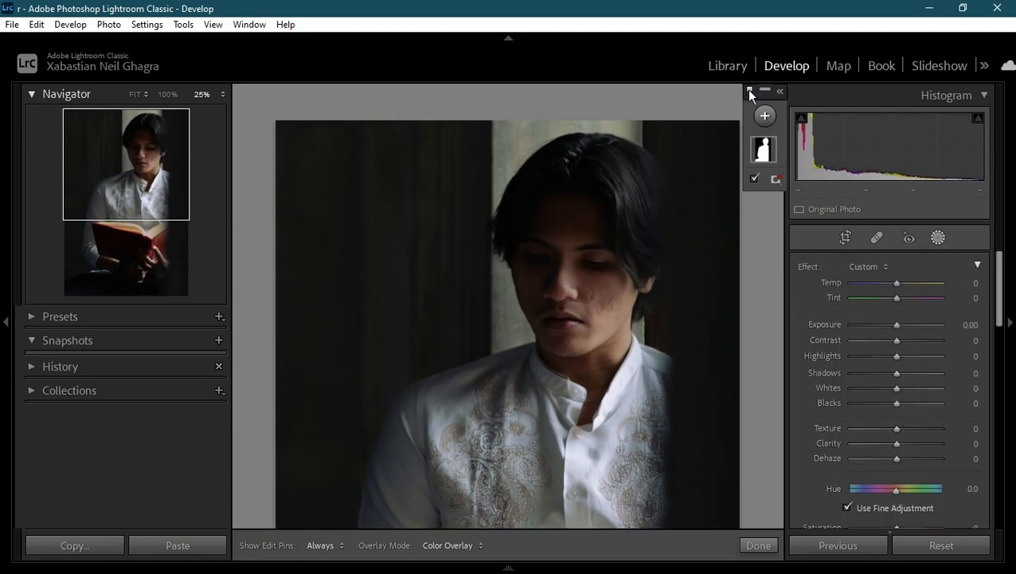
click(749, 92)
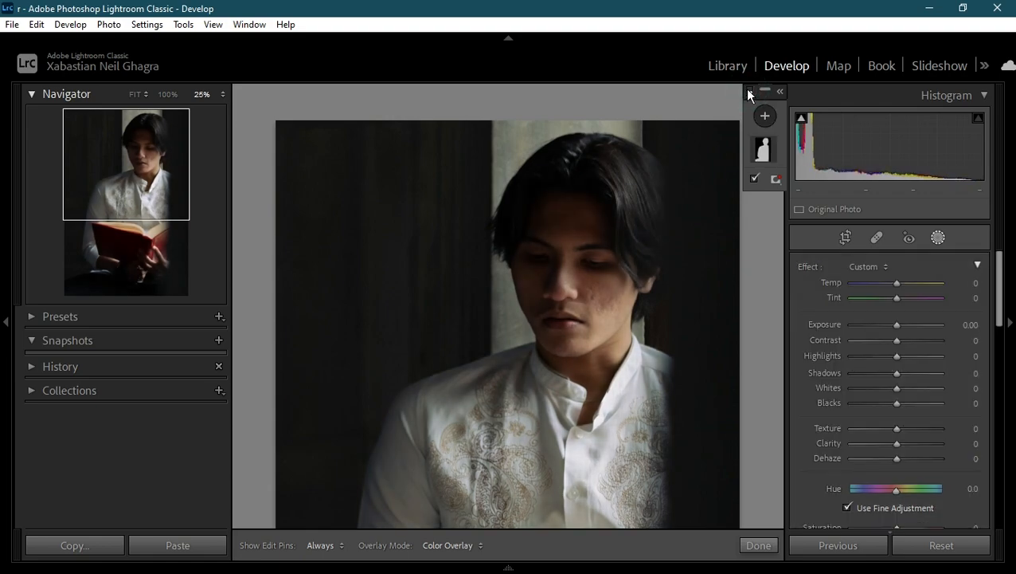
click(749, 92)
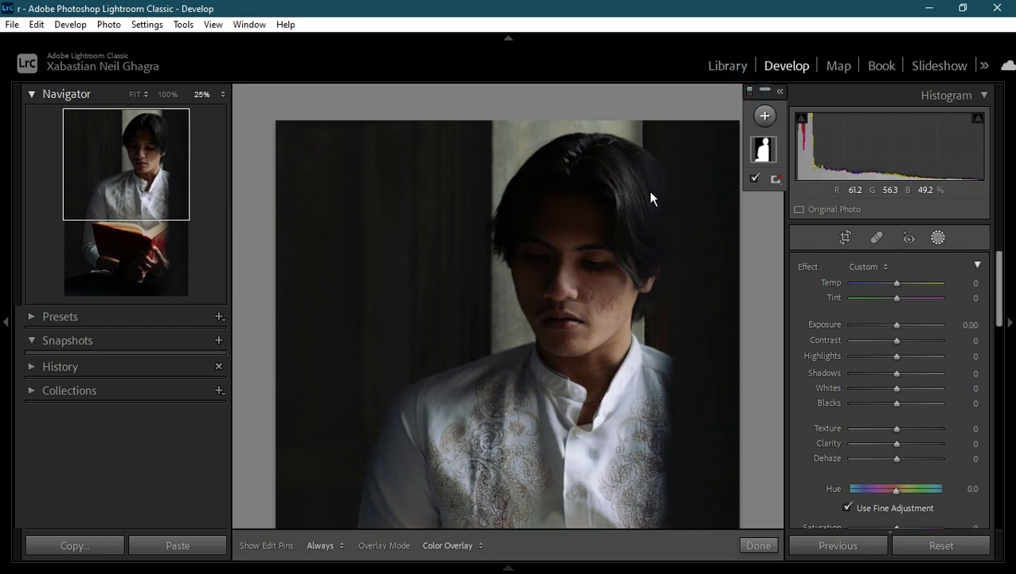
drag(756, 94, 769, 115)
click(782, 92)
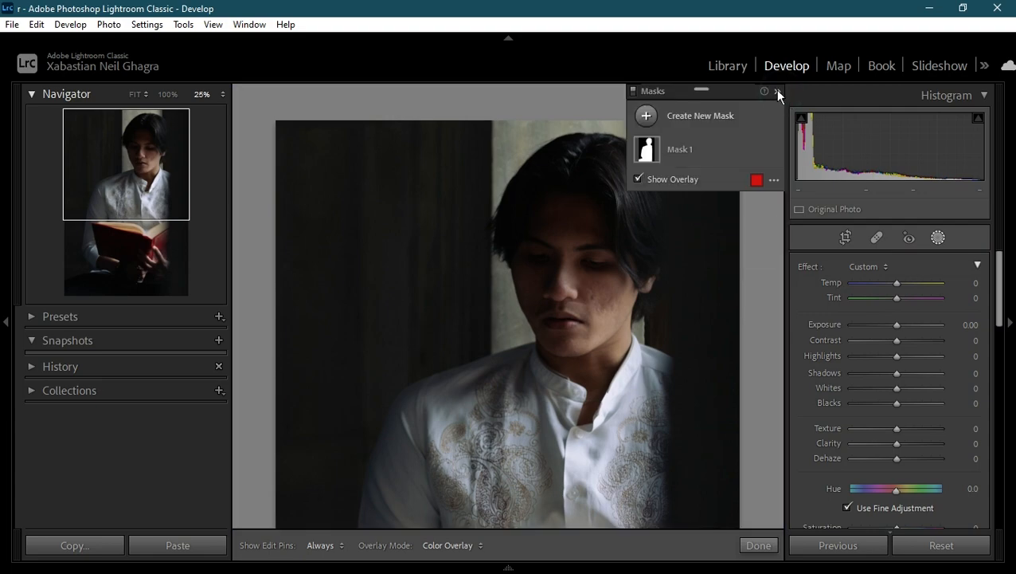
click(778, 92)
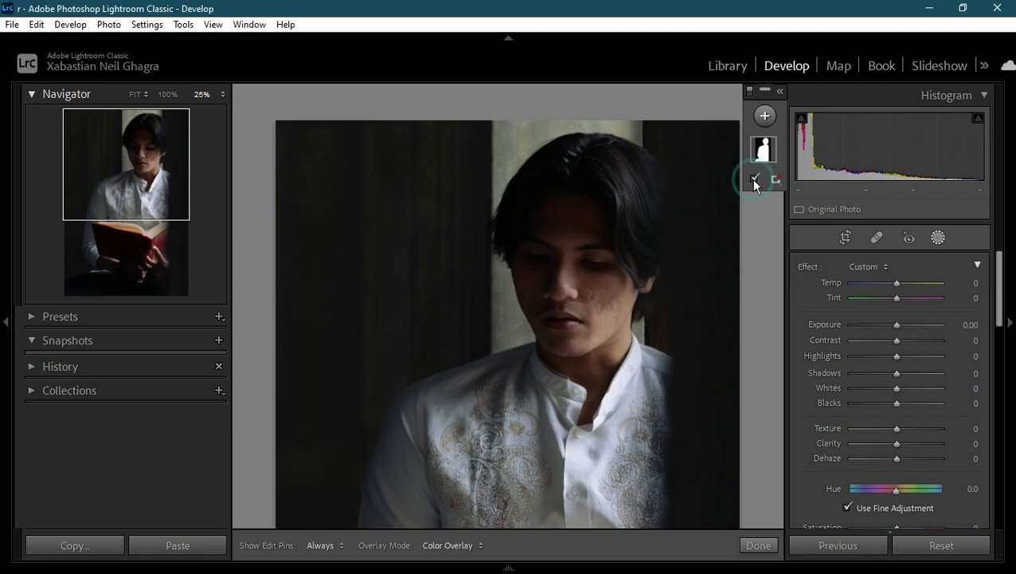
click(776, 182)
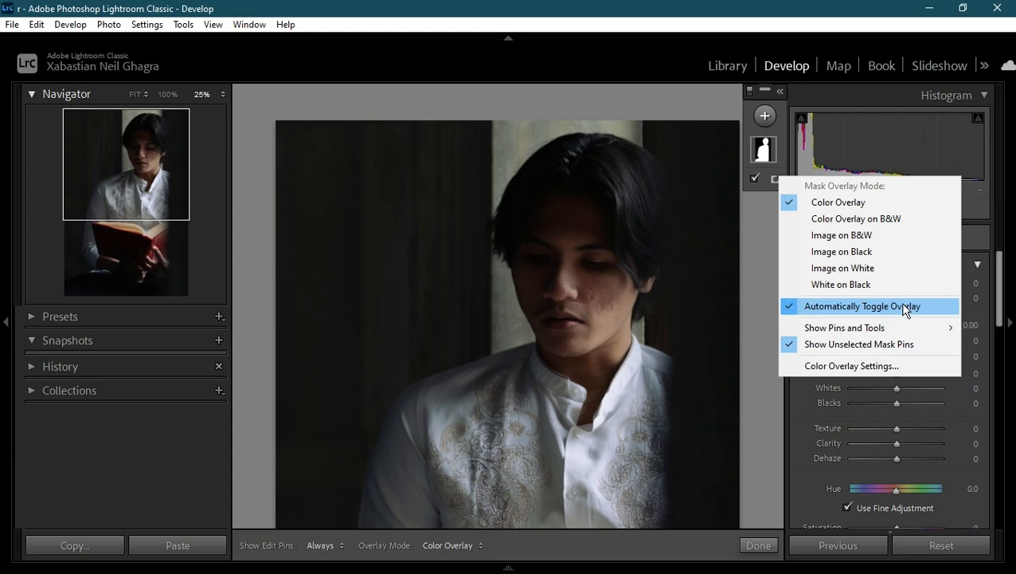
click(846, 329)
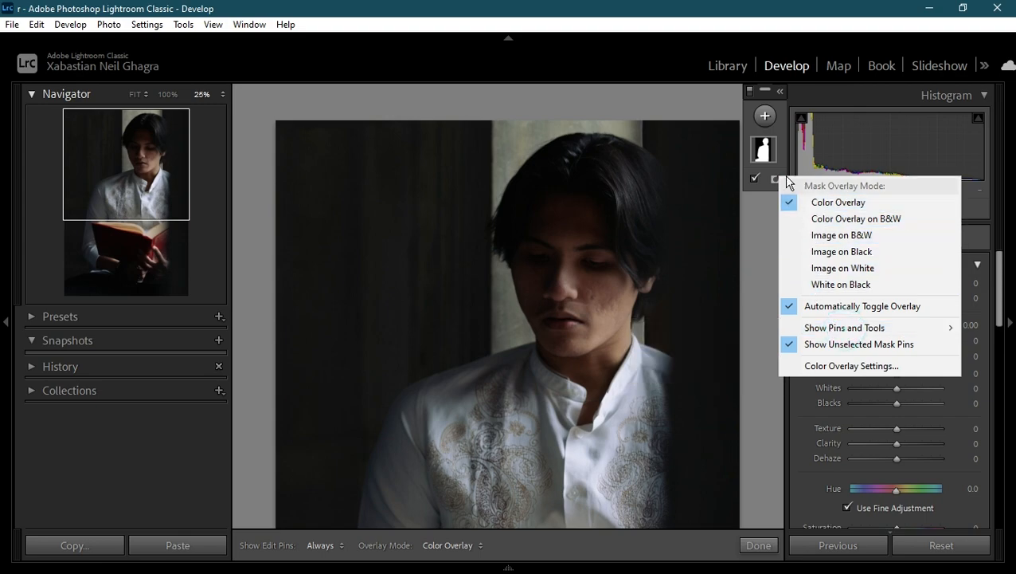
Reselect the subject mask and review its adjustment settings down to Defringe.
click(765, 150)
click(767, 153)
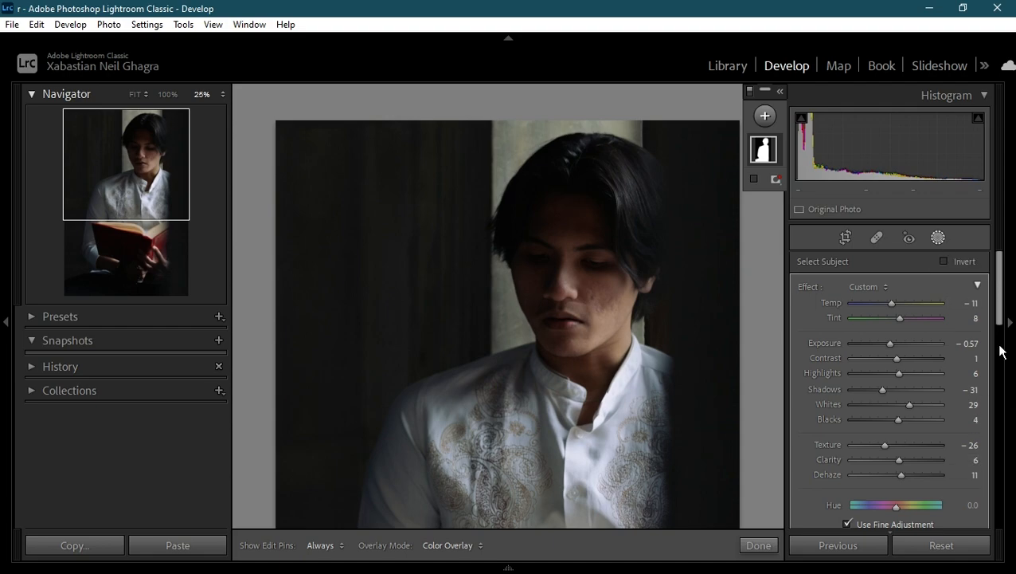
drag(999, 311, 1003, 386)
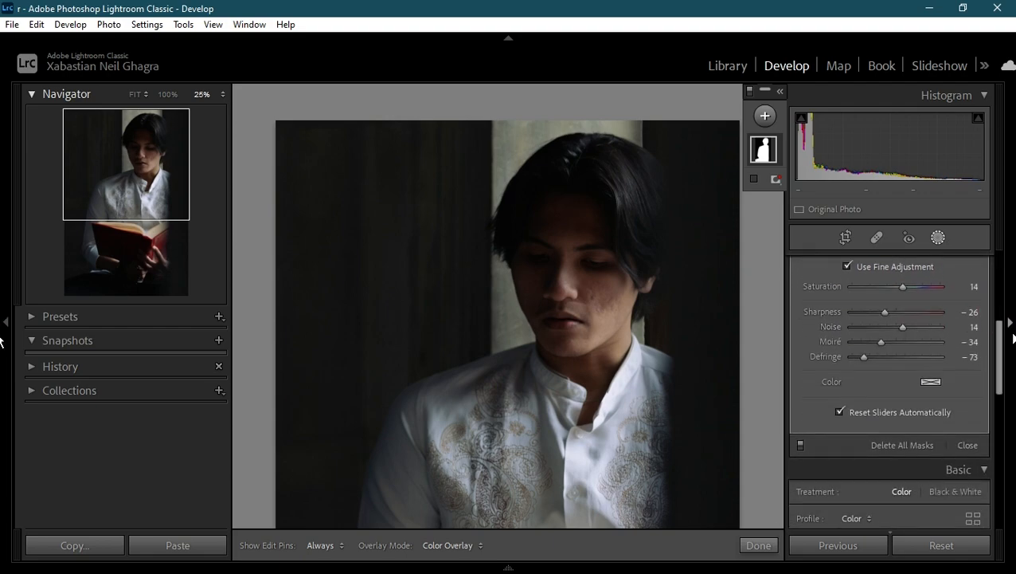
scroll(1002, 322, up, 2)
scroll(1001, 323, up, 2)
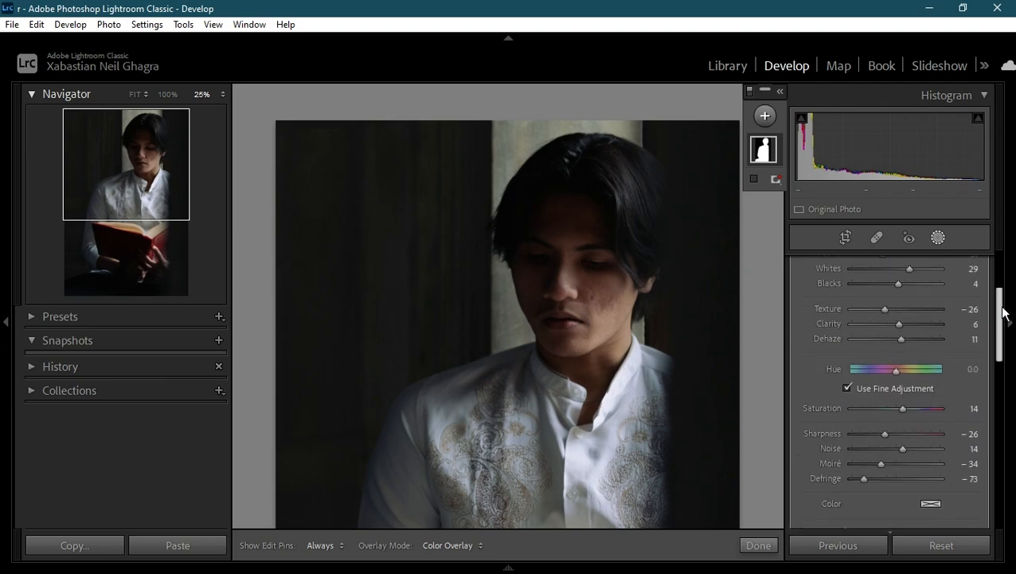